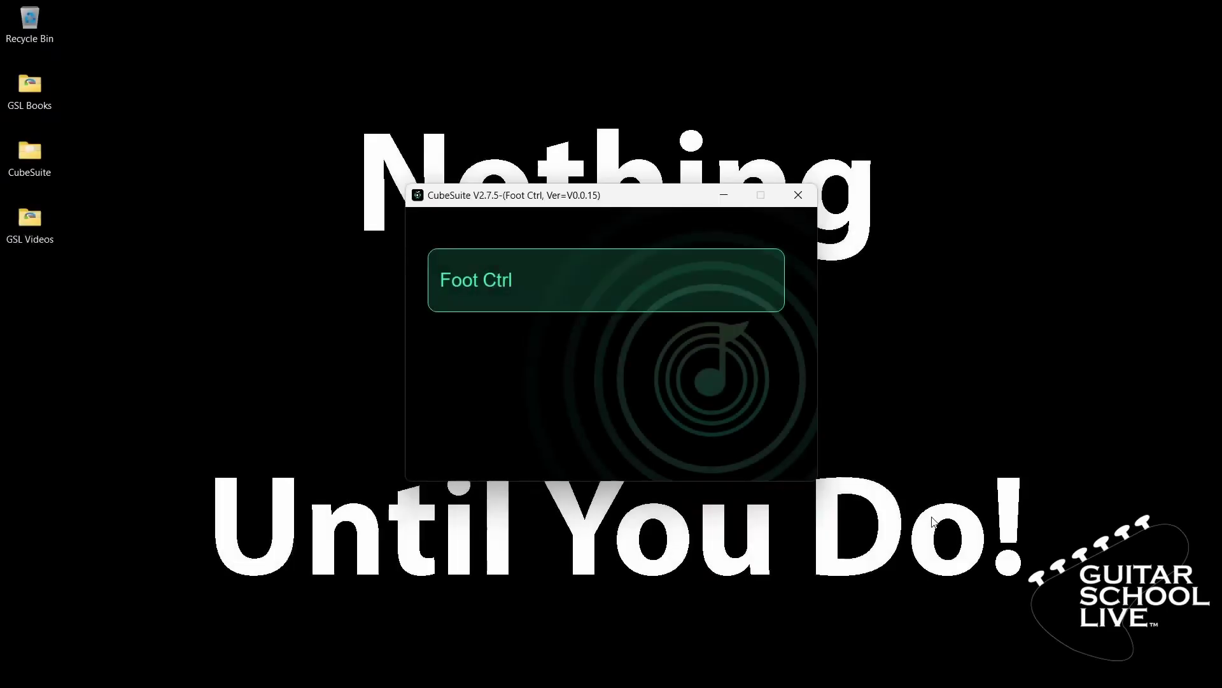
Put Foot Ctrl in Advanced custom mode with Foot Switch [A] on 'Step short or step long'.
click(479, 281)
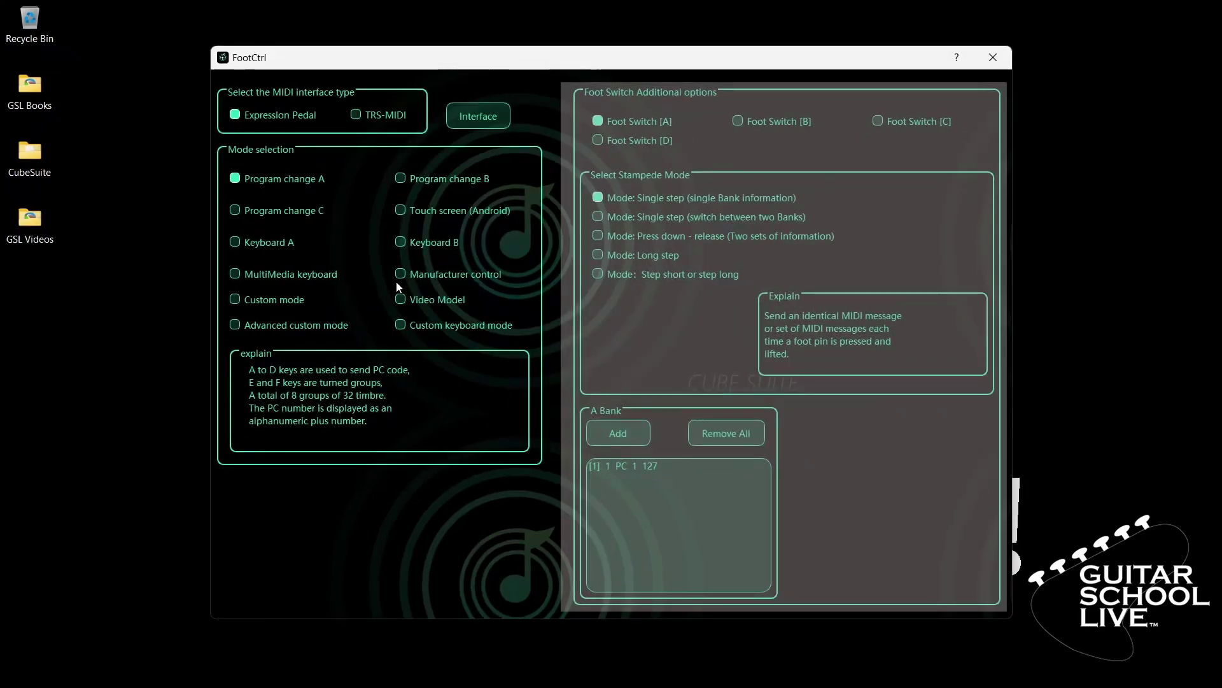
click(235, 324)
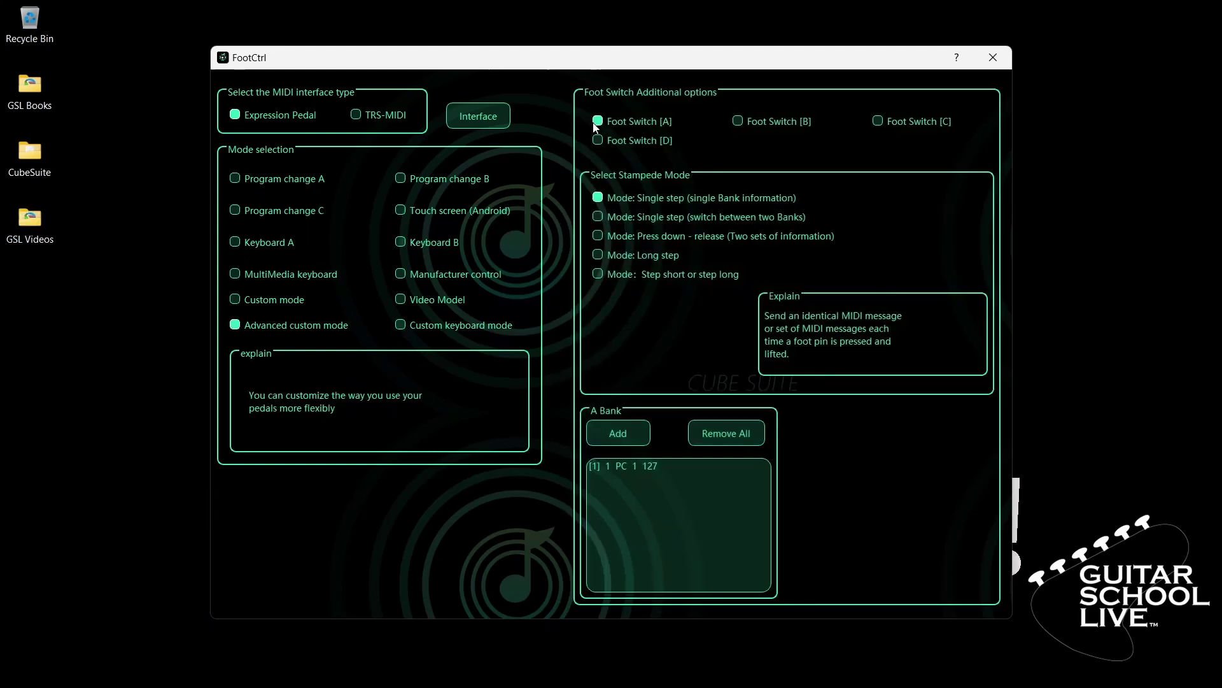
click(598, 274)
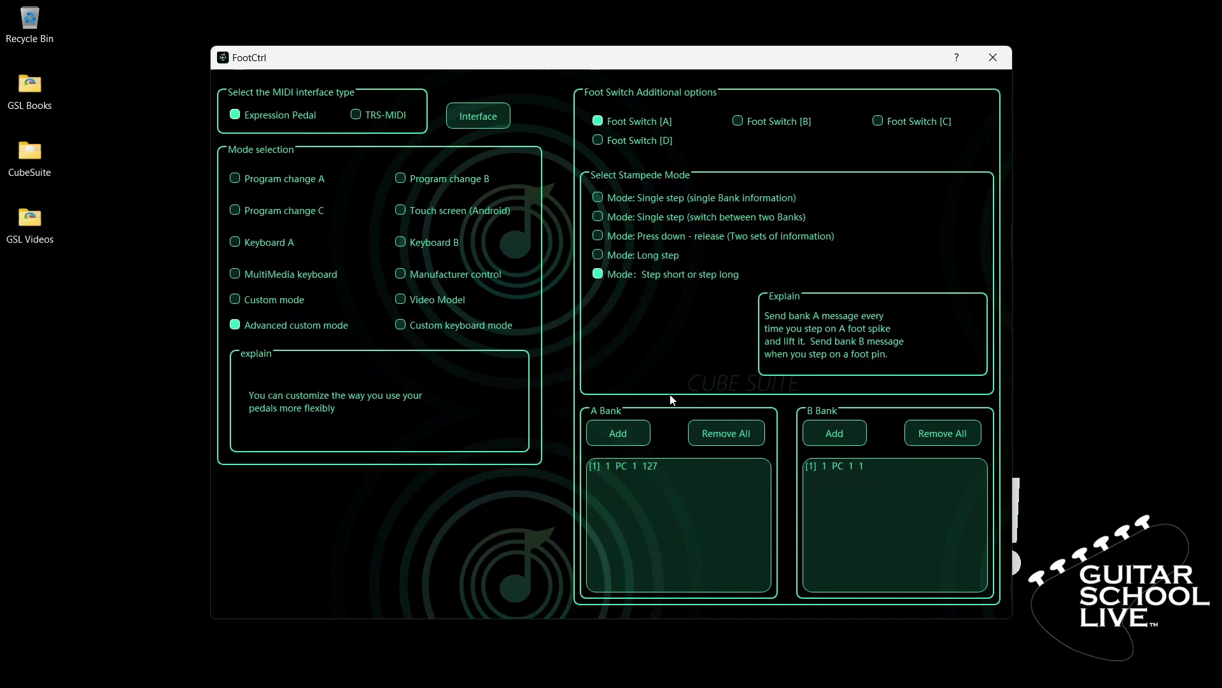
Change Foot Switch A's bank A message to CC with Data1 1 and Data2 127.
double_click(641, 464)
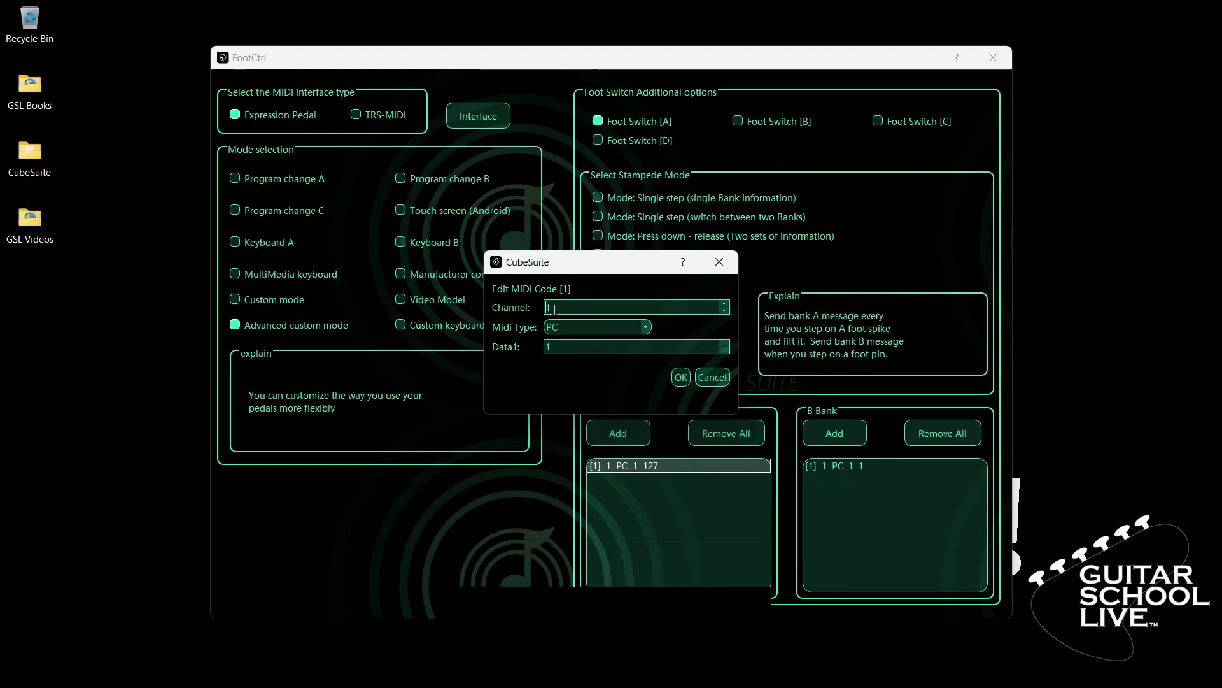
click(646, 328)
click(585, 352)
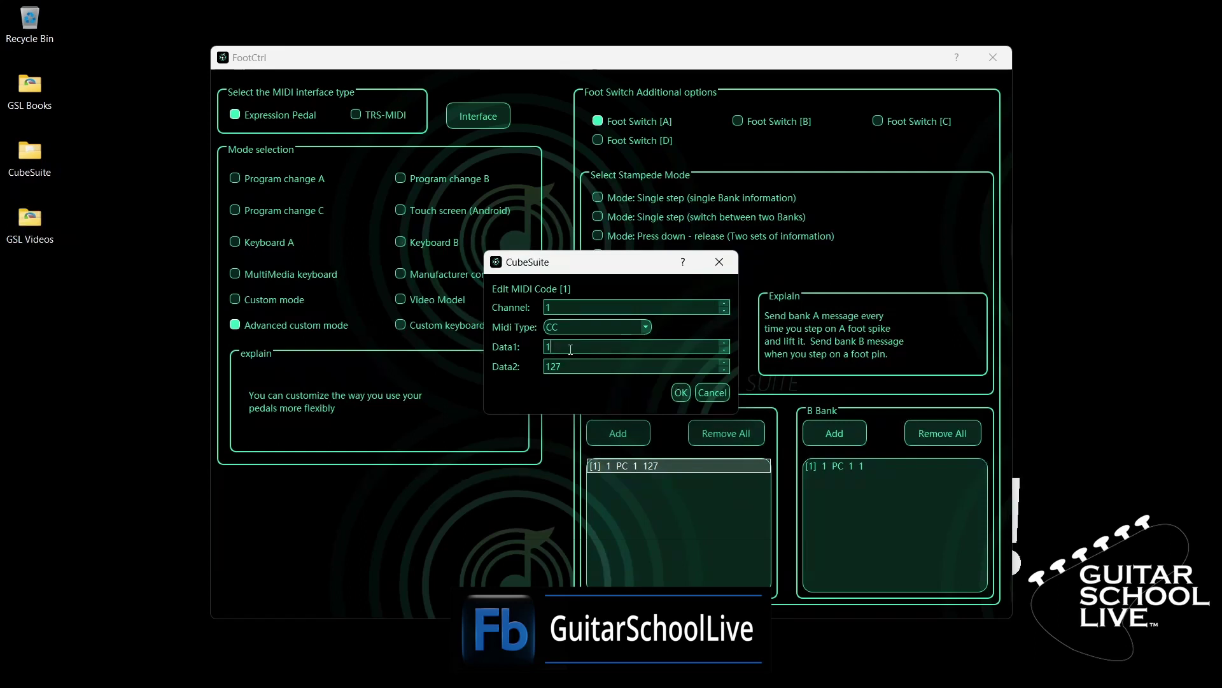
double_click(548, 347)
text(1)
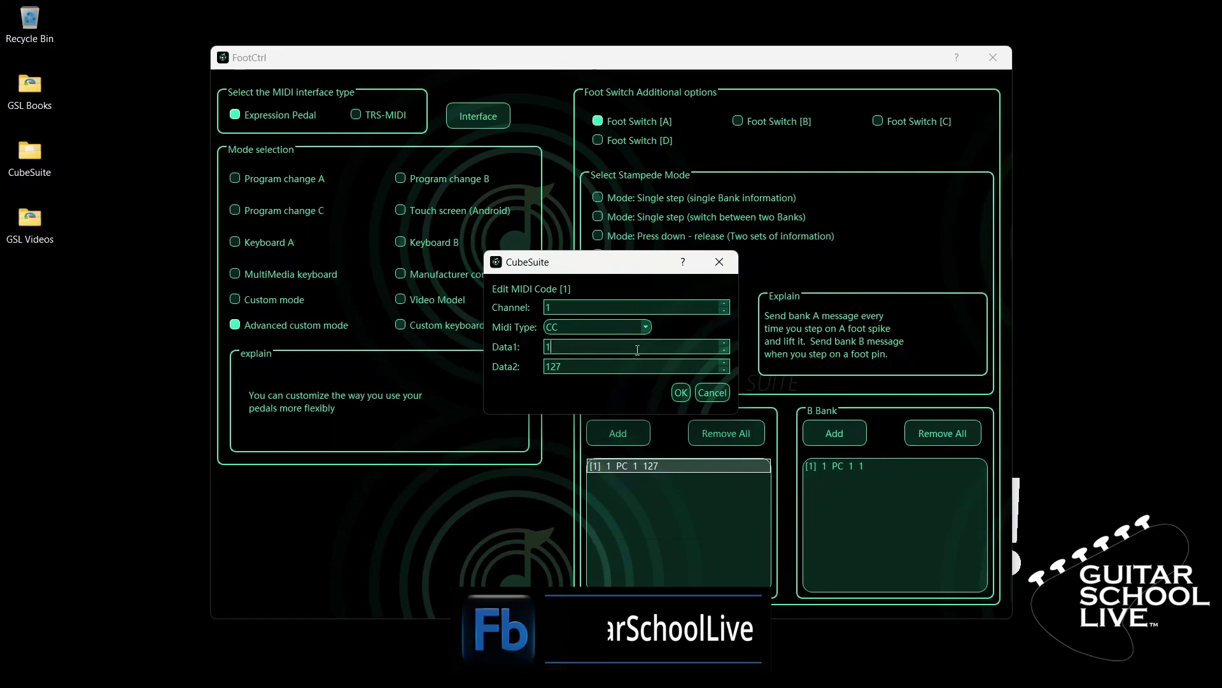
drag(607, 367, 533, 361)
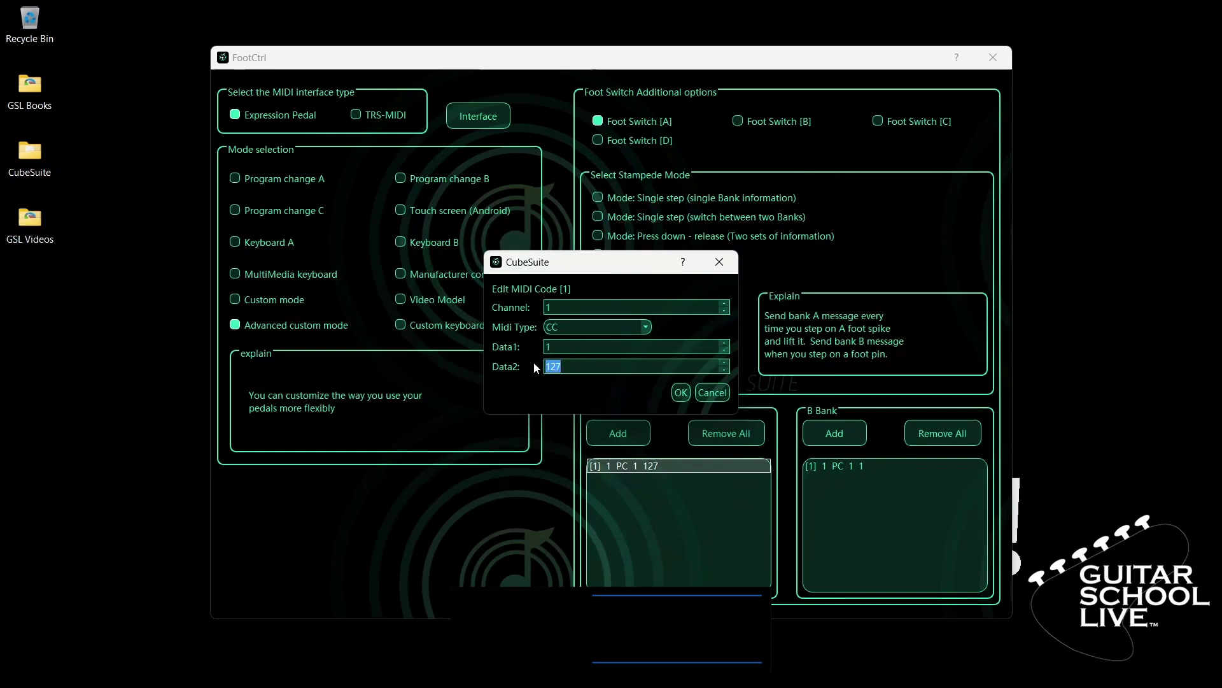
text(127)
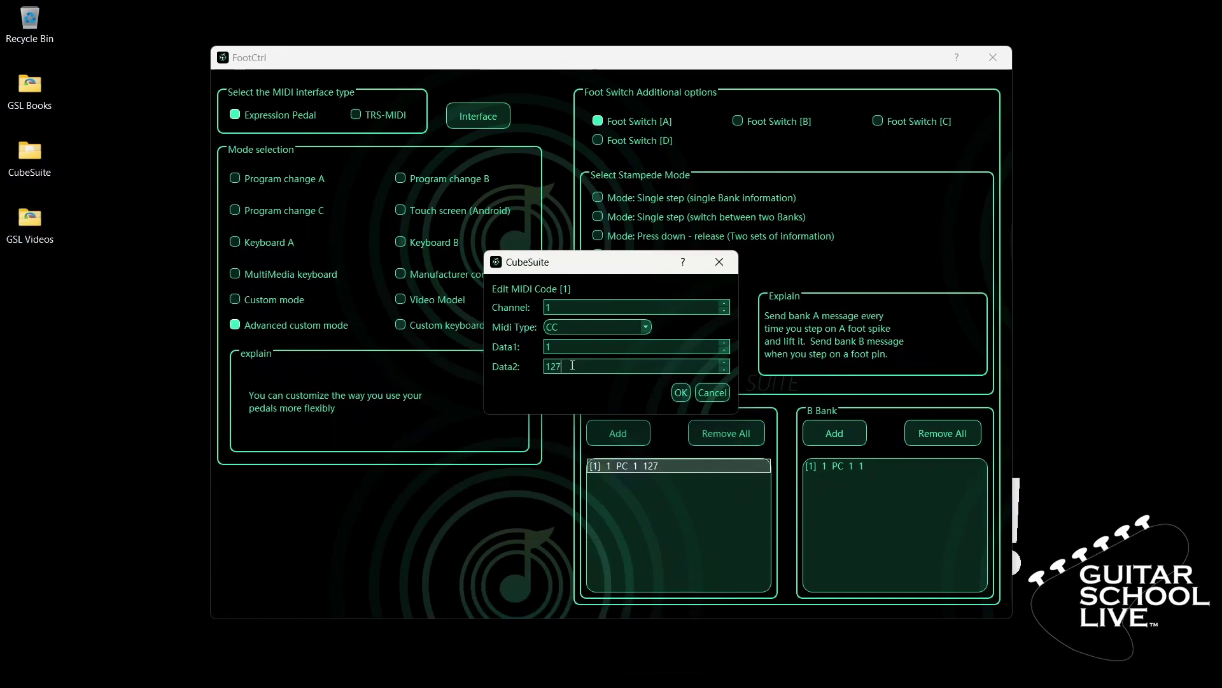
click(679, 392)
Set Data1 of Foot Switch A's bank B program change to 0.
click(837, 466)
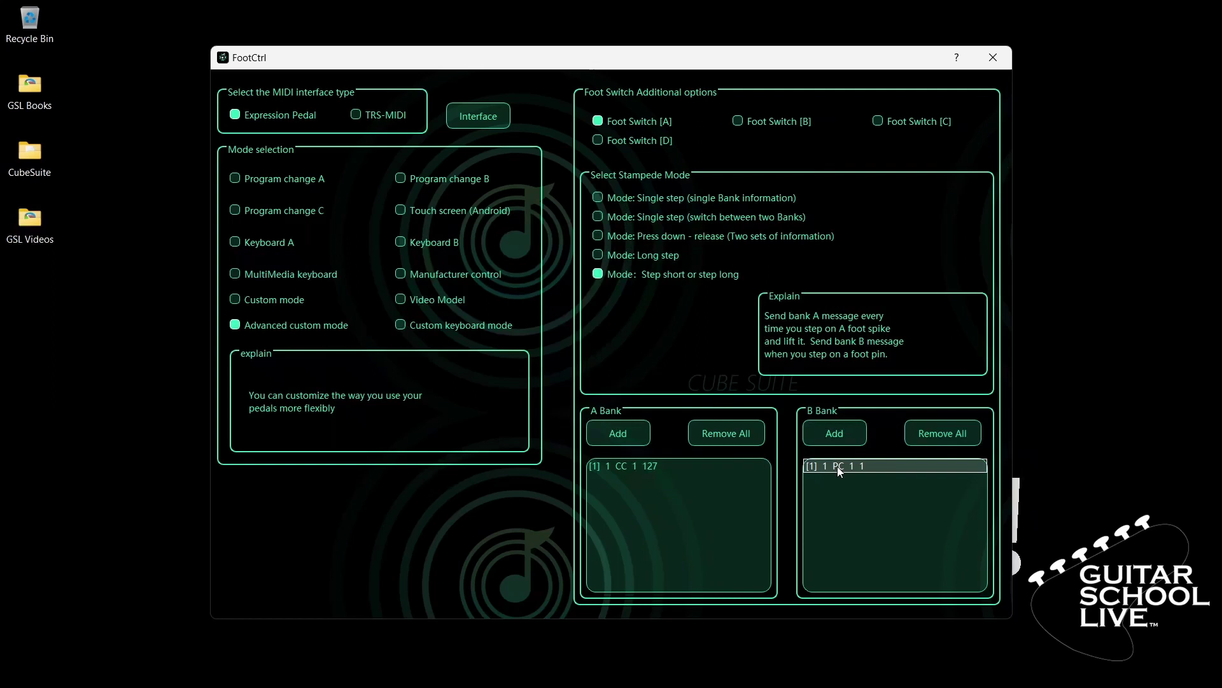
double_click(838, 466)
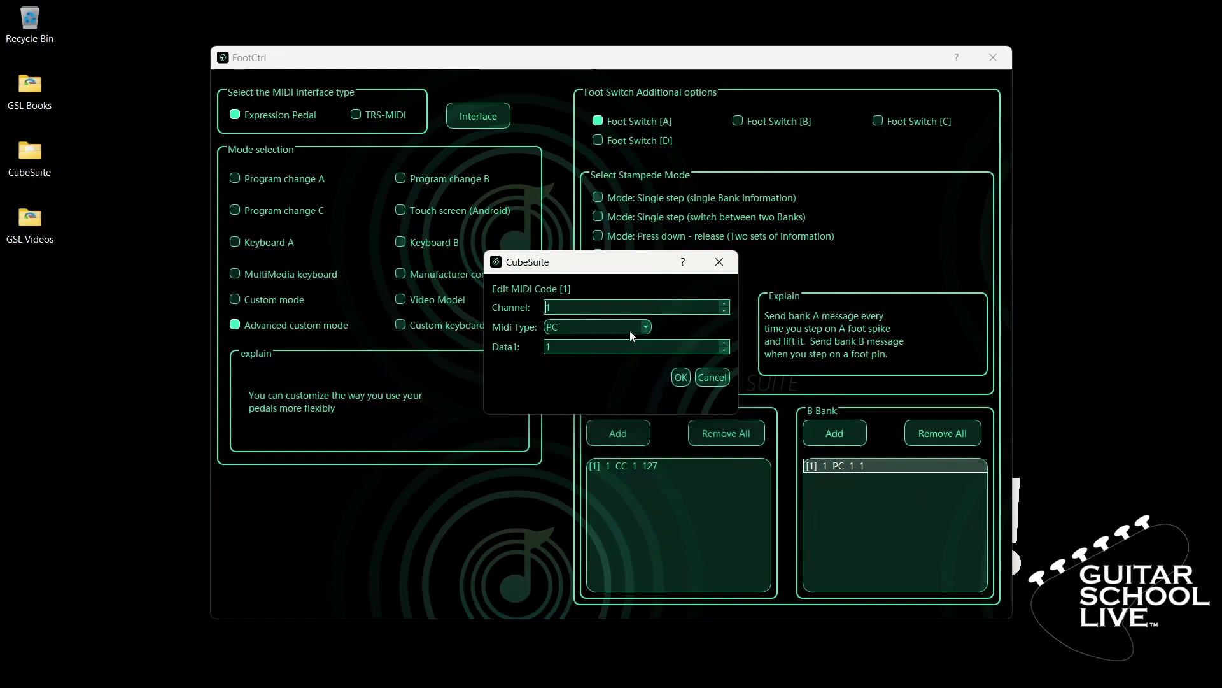
double_click(554, 348)
text(0)
click(680, 378)
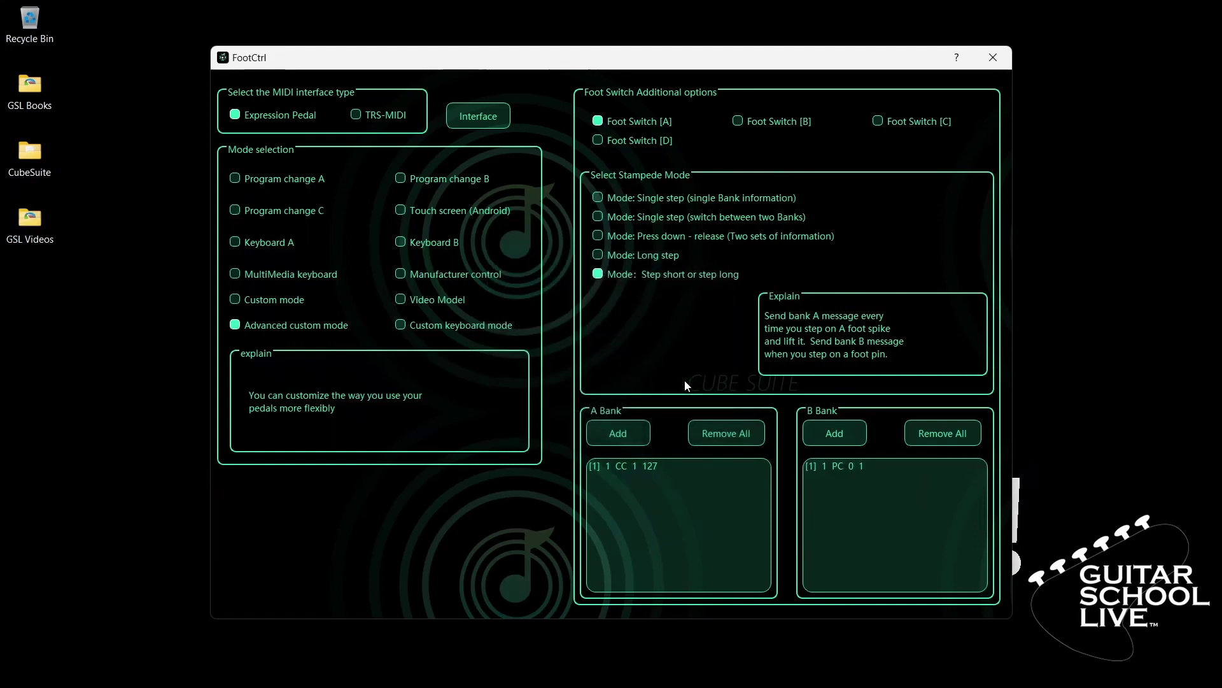
Set Foot Switch [B] to step short or step long with bank A message CC 2.
click(739, 123)
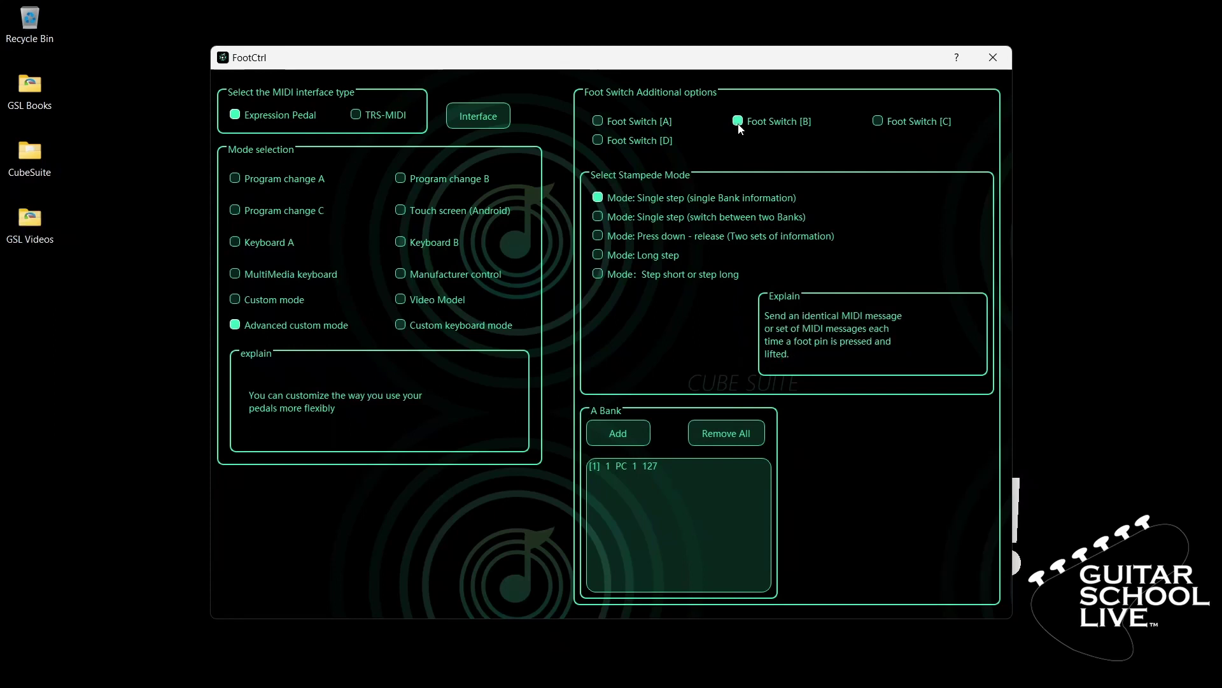
click(599, 276)
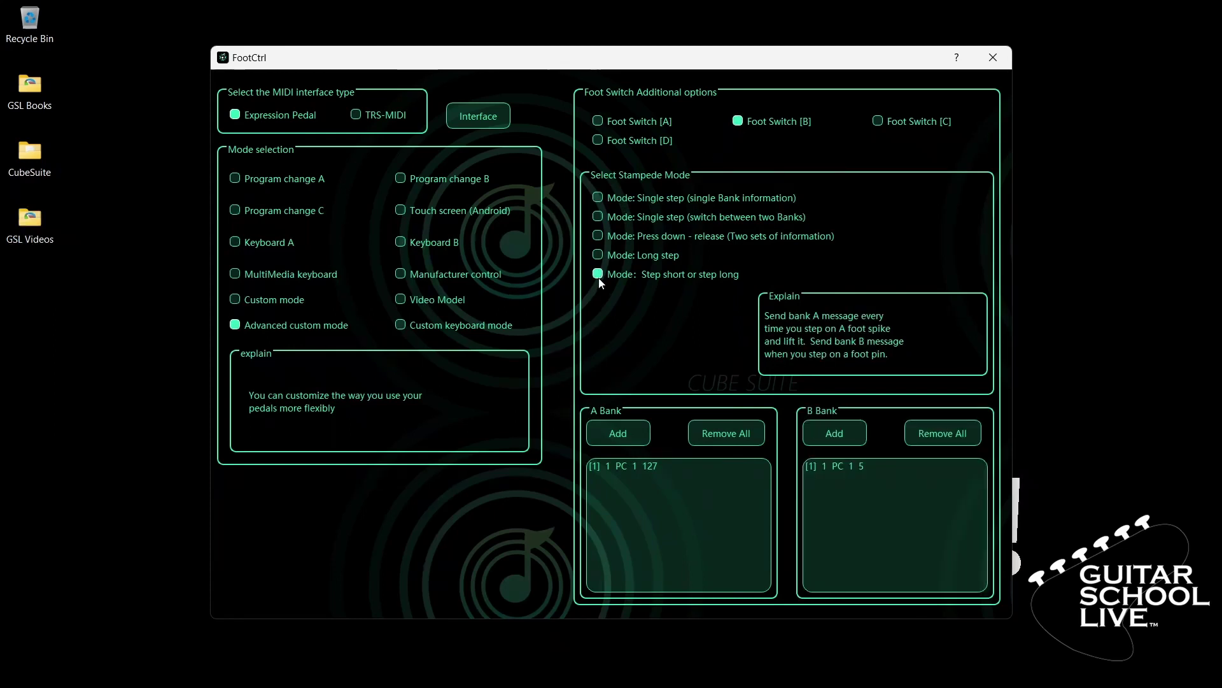
double_click(648, 466)
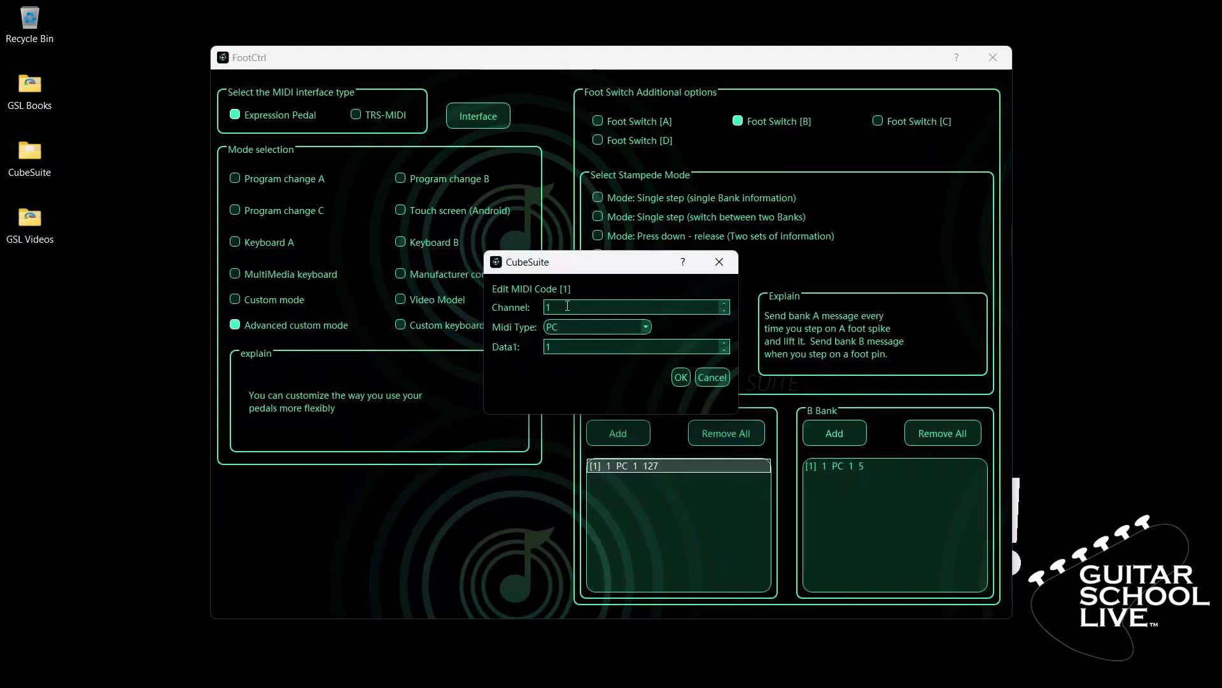
click(645, 328)
click(597, 352)
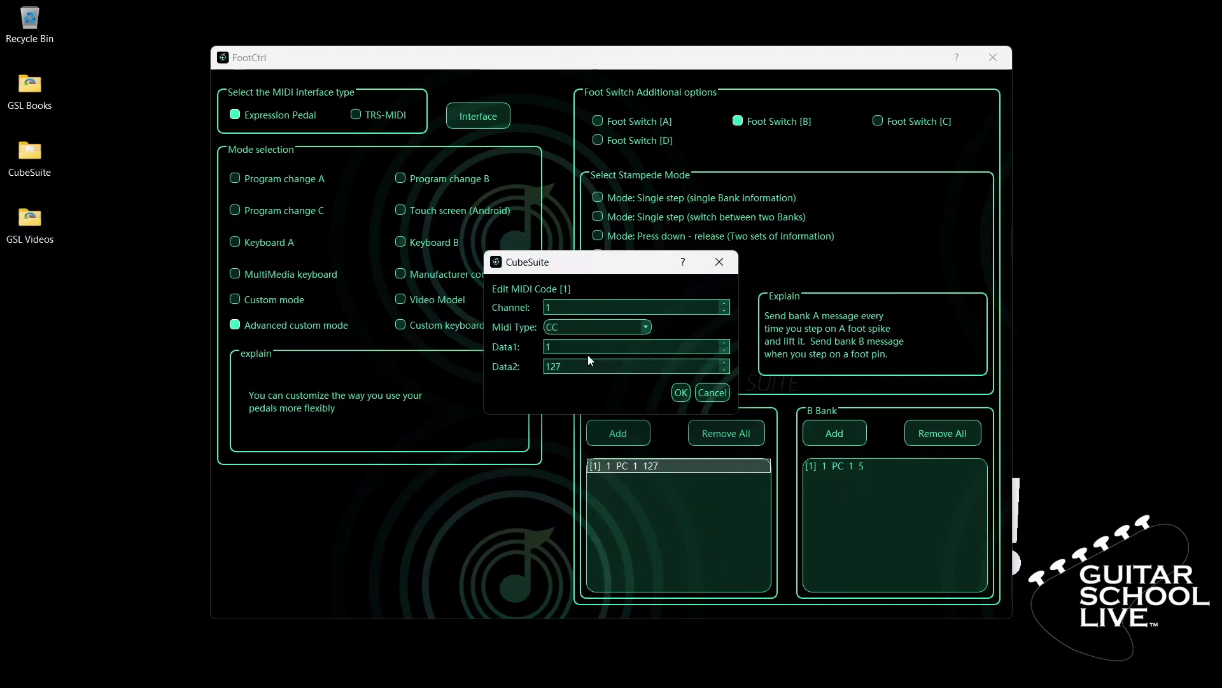
double_click(581, 349)
text(2)
click(679, 394)
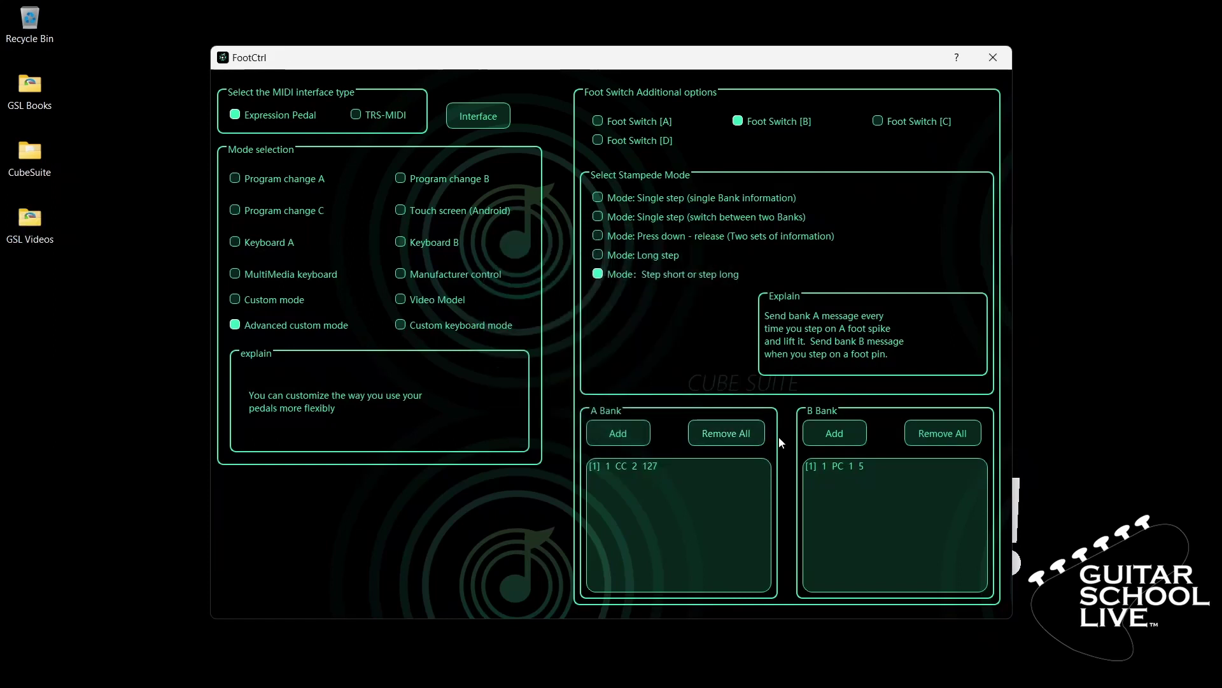
Keep Foot Switch B's bank B message as a PC and accept it.
click(831, 465)
double_click(831, 465)
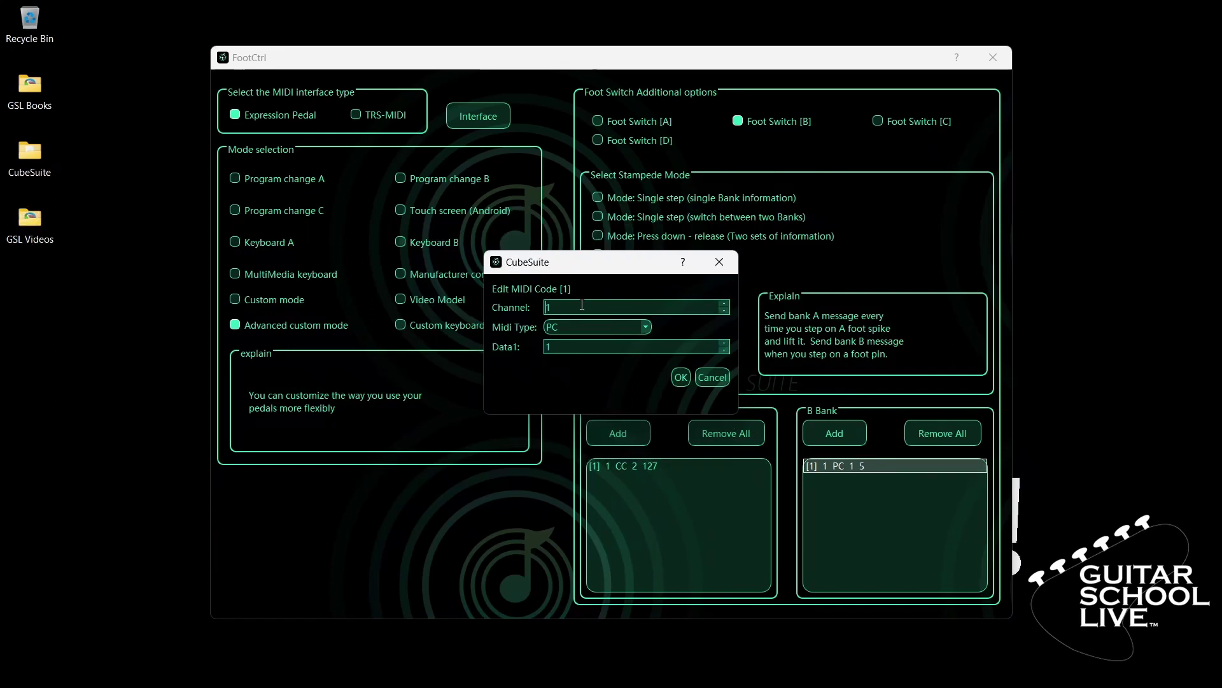
click(644, 327)
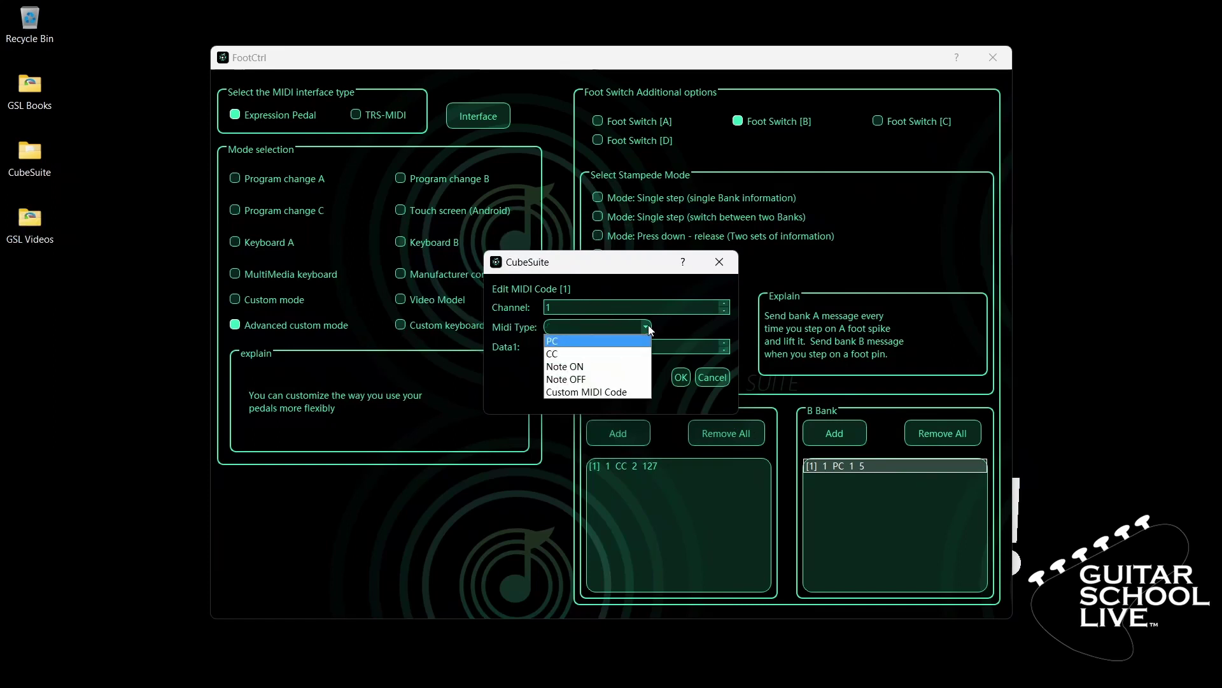
click(635, 341)
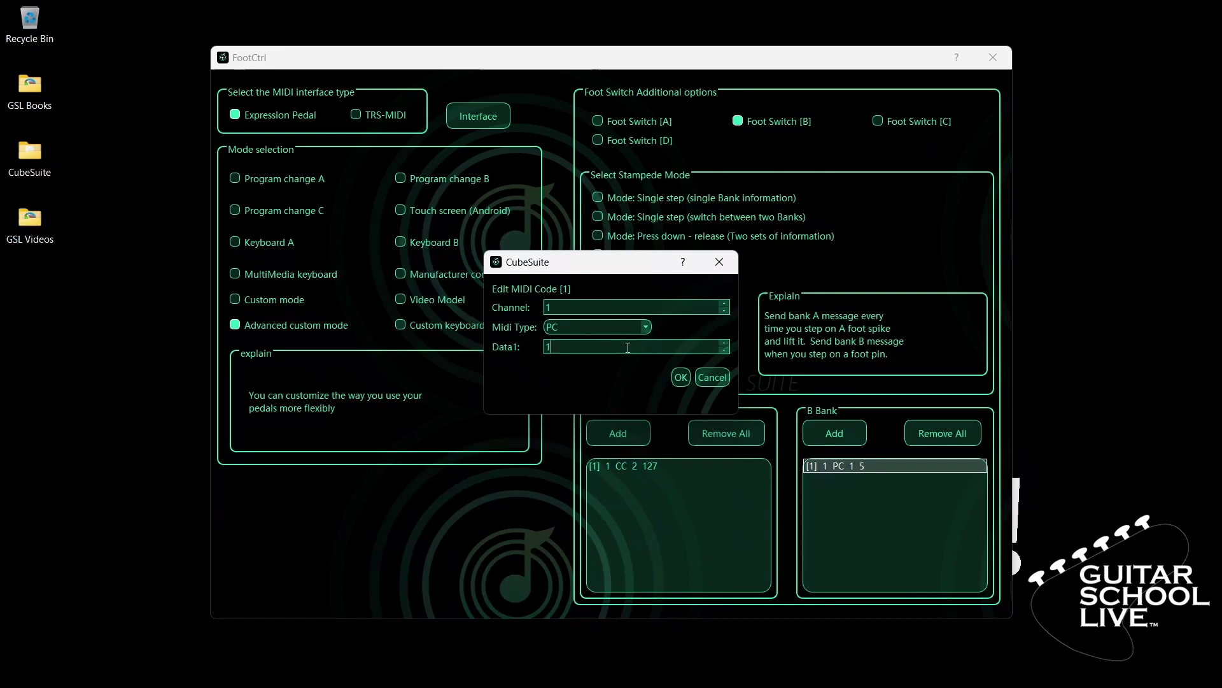
drag(627, 348, 519, 341)
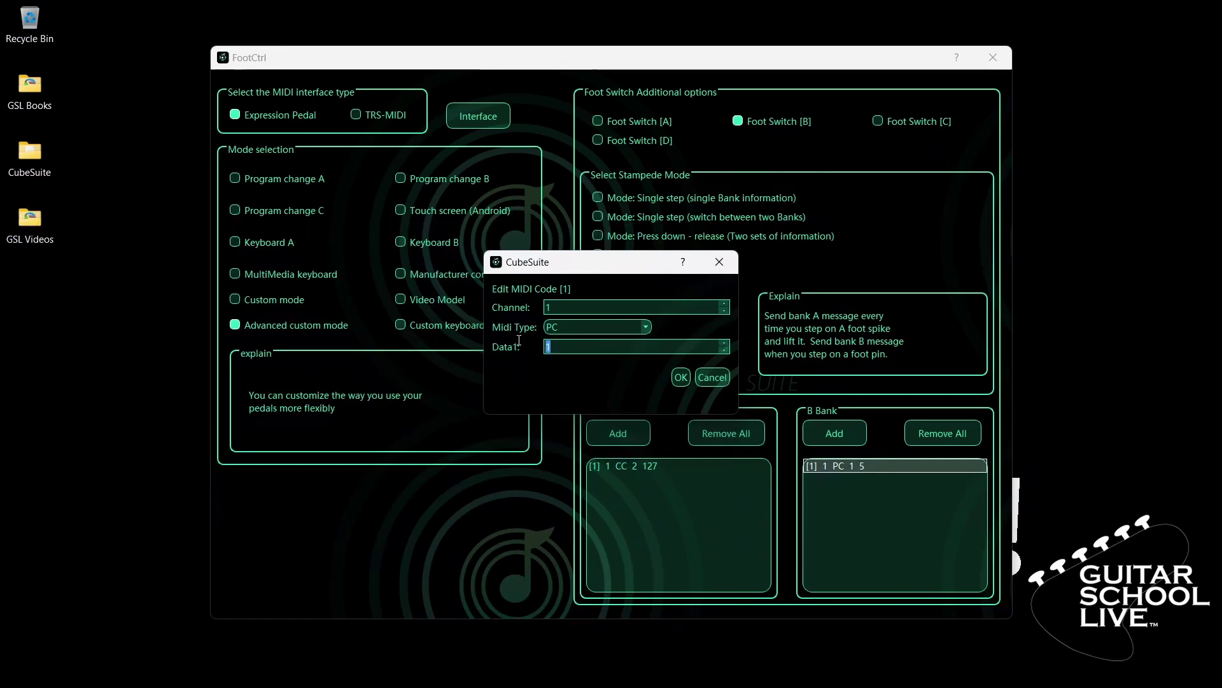
click(679, 376)
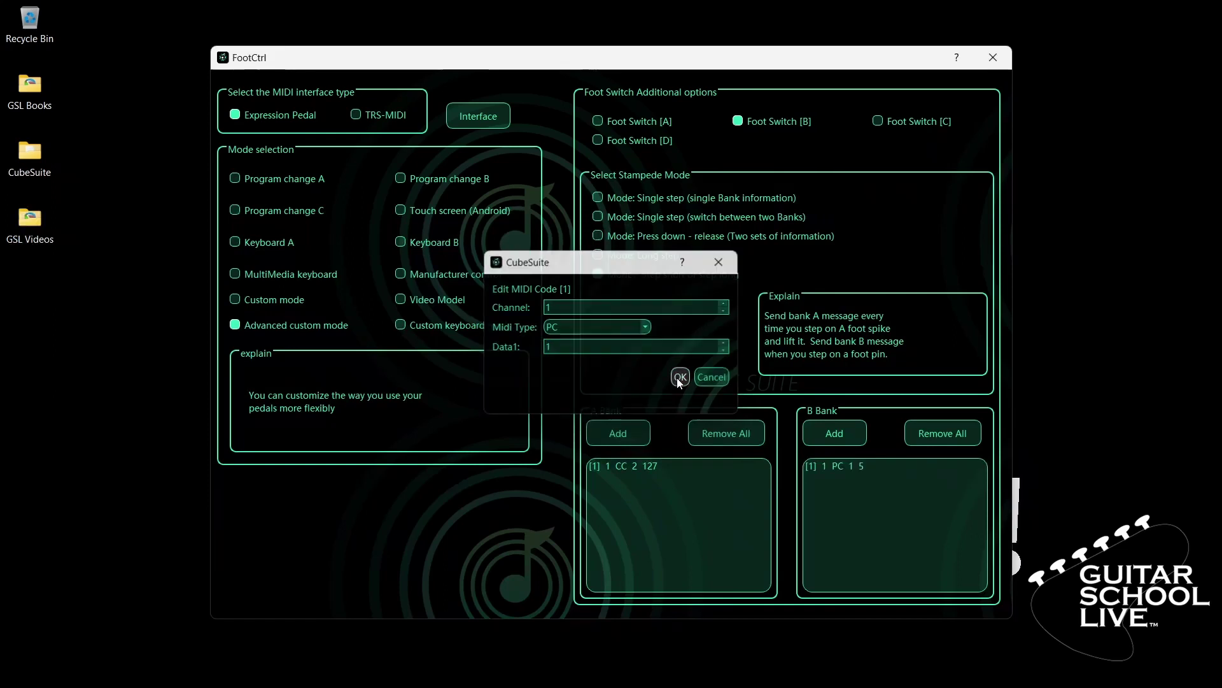
Set Foot Switch [C] to step short or step long with bank A message CC 3 127.
click(879, 123)
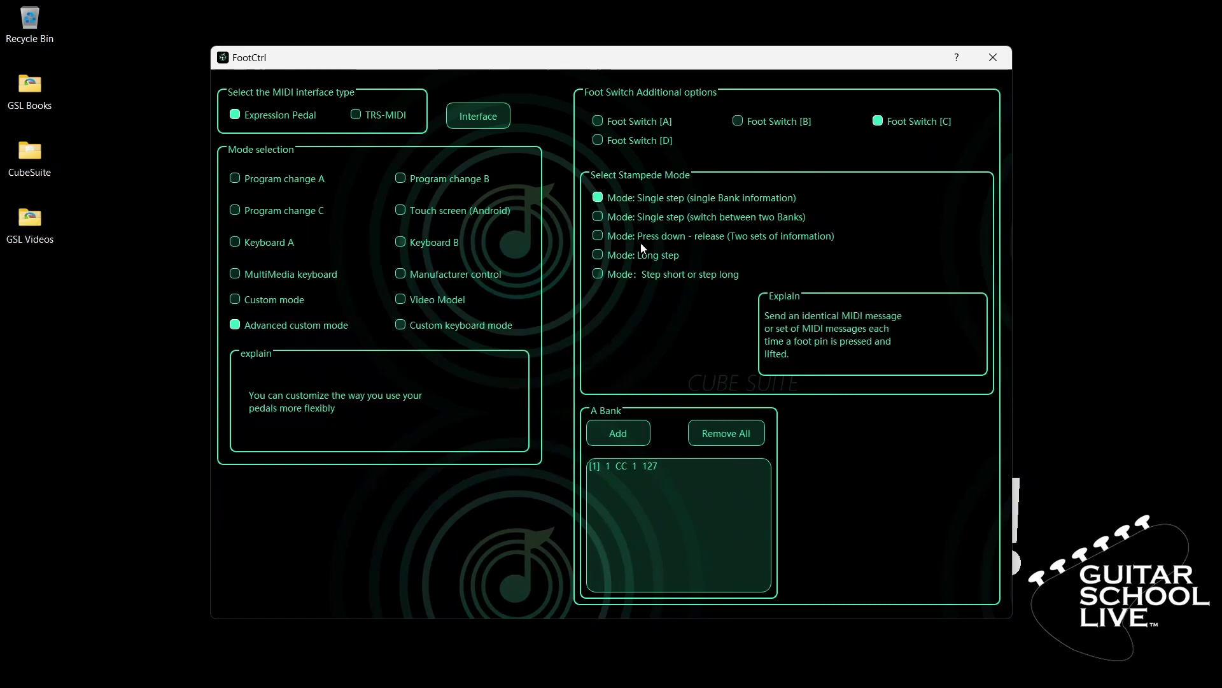
click(615, 274)
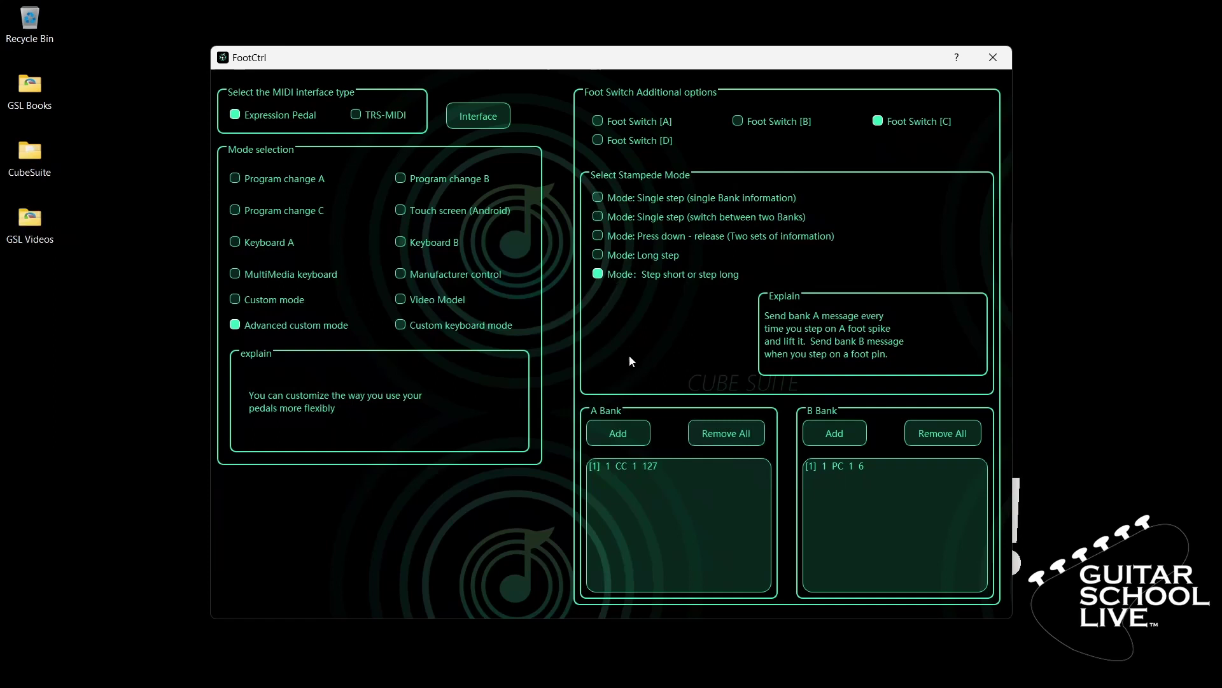
click(641, 465)
double_click(642, 466)
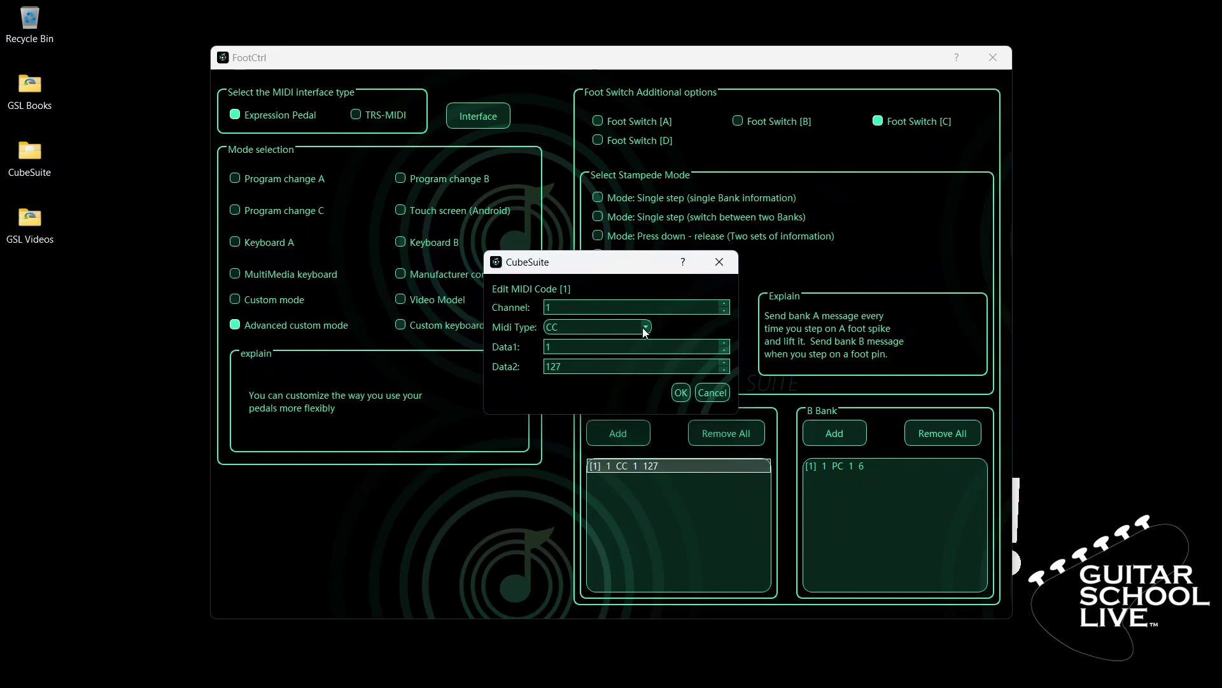
drag(590, 350, 535, 347)
text(3)
click(682, 392)
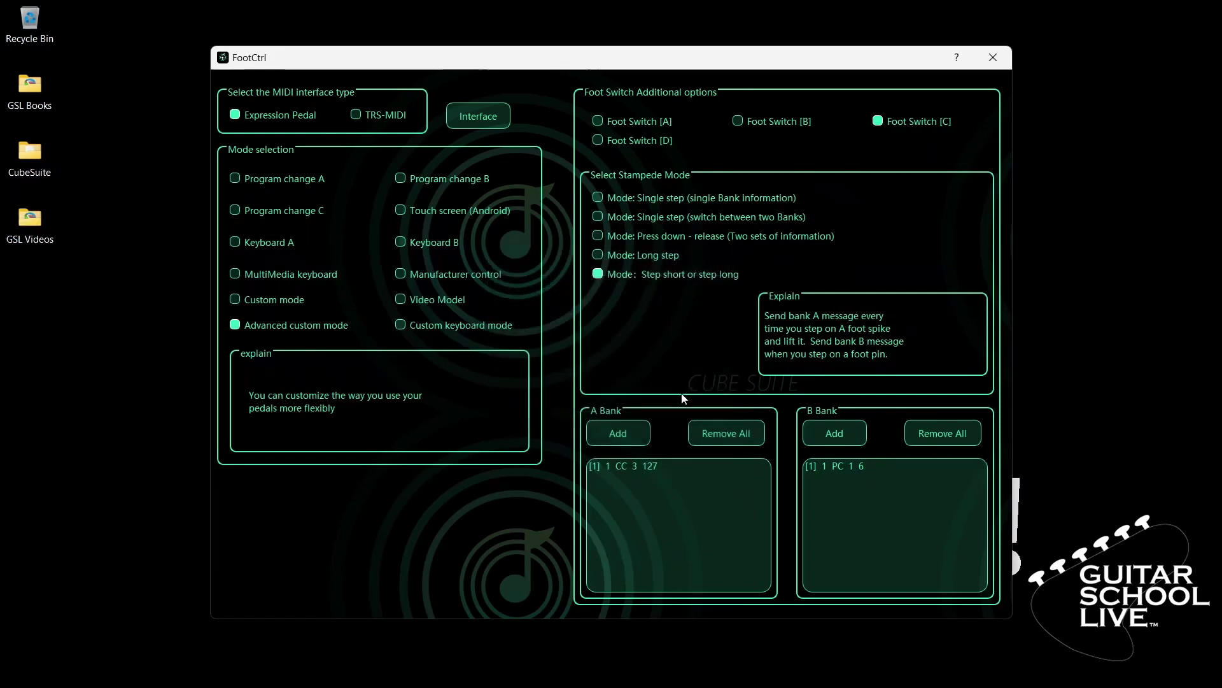
Make Foot Switch C's bank B message PC 2 6, and set Foot Switch [D] to step short/long.
click(846, 467)
double_click(846, 468)
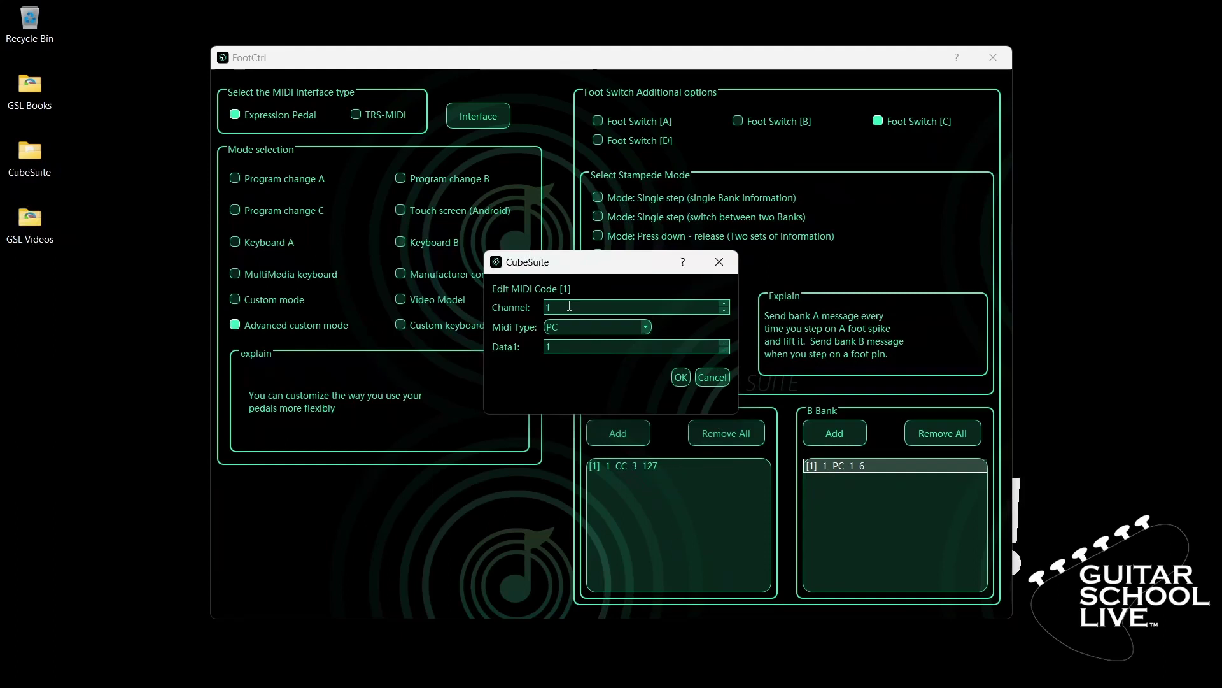
click(646, 328)
click(614, 340)
drag(598, 344, 538, 345)
text(2)
click(681, 377)
click(635, 145)
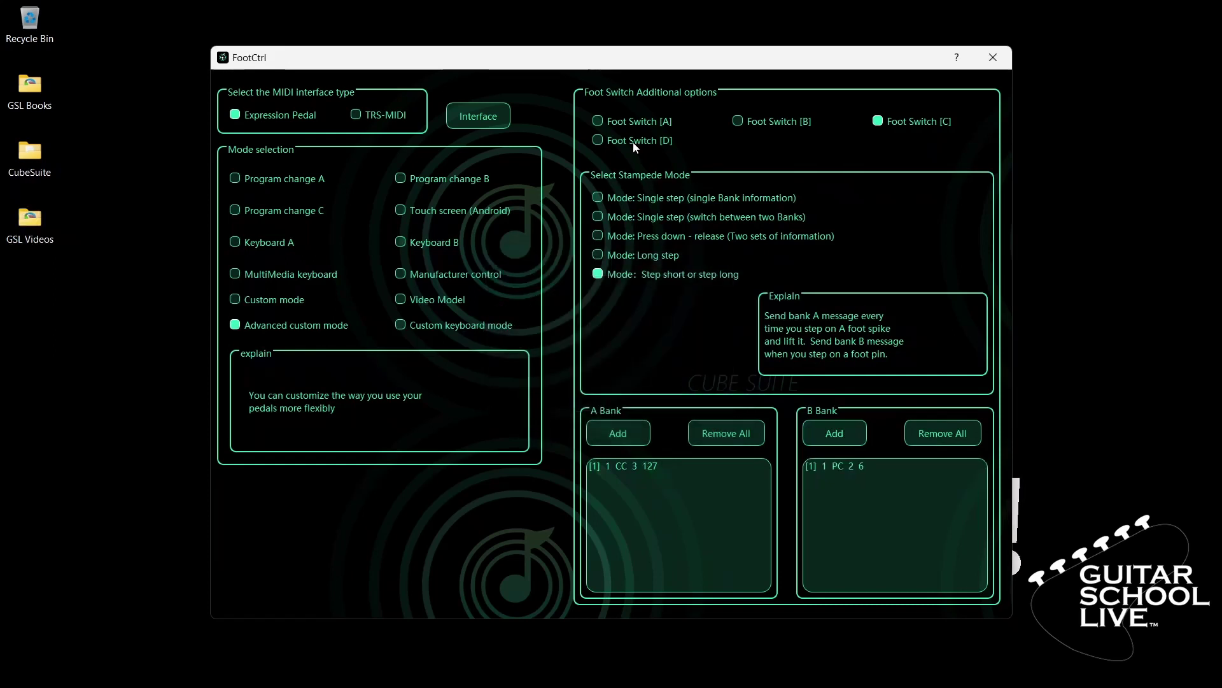
click(621, 277)
Change Foot Switch D's A Bank message to CC 4 127.
click(647, 467)
double_click(647, 467)
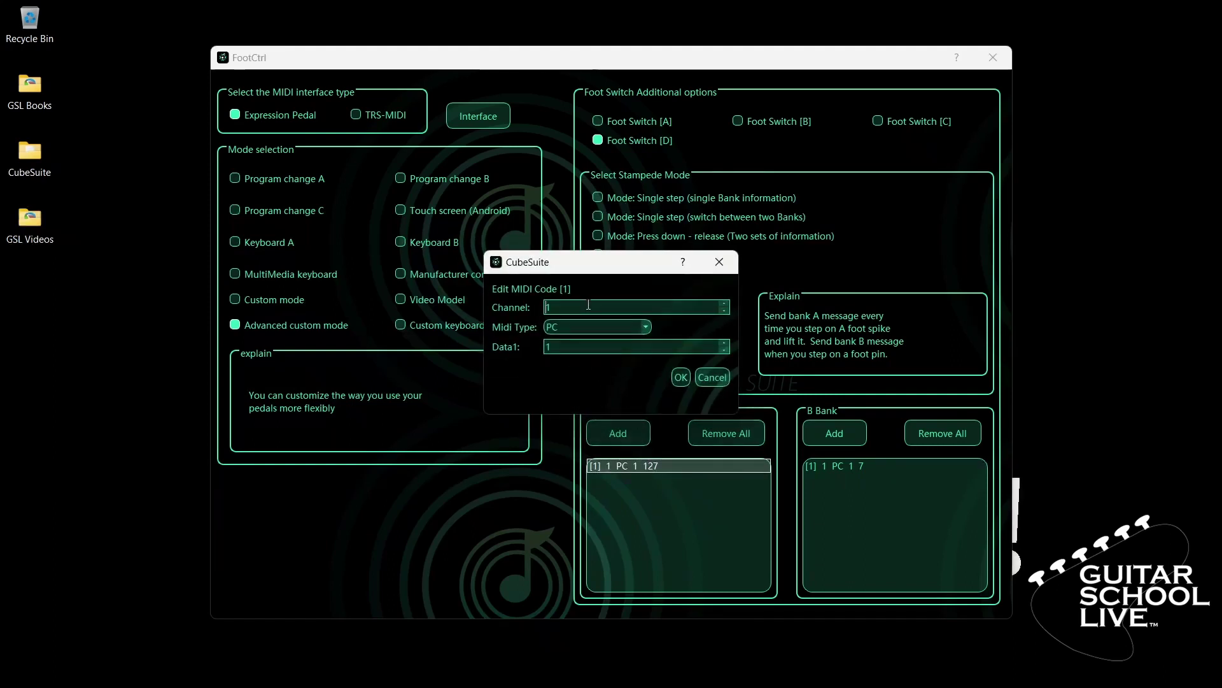
click(646, 327)
click(617, 355)
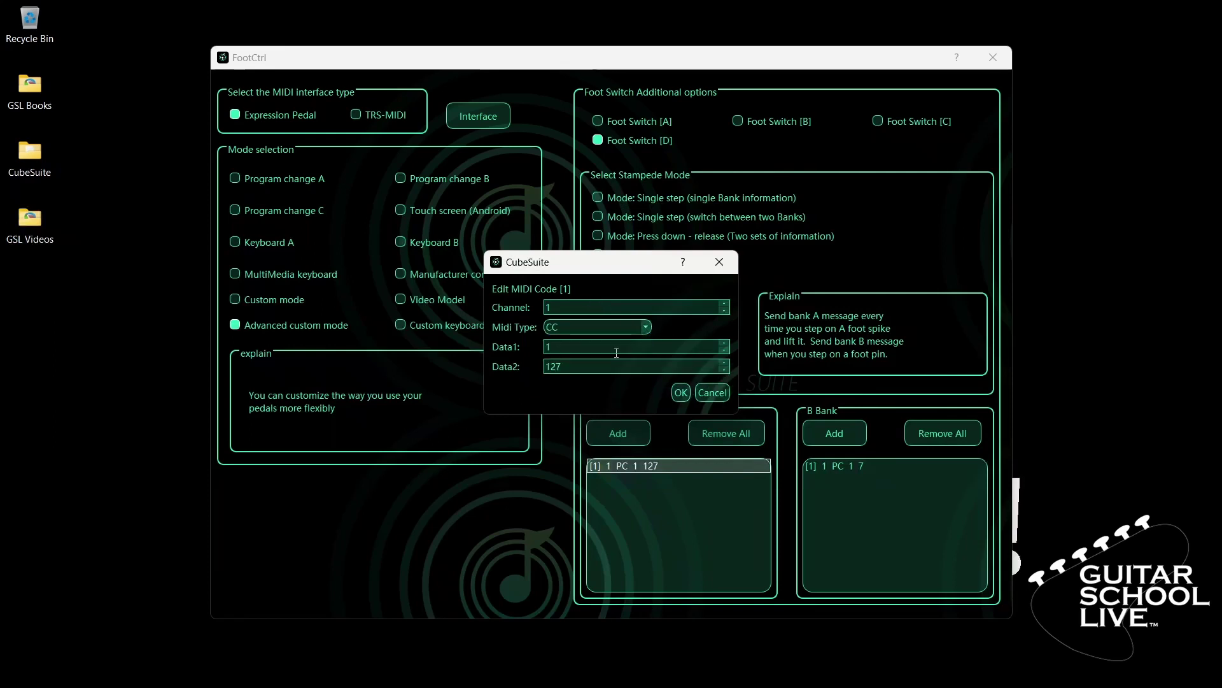
key(BackSpace)
text(4)
click(683, 391)
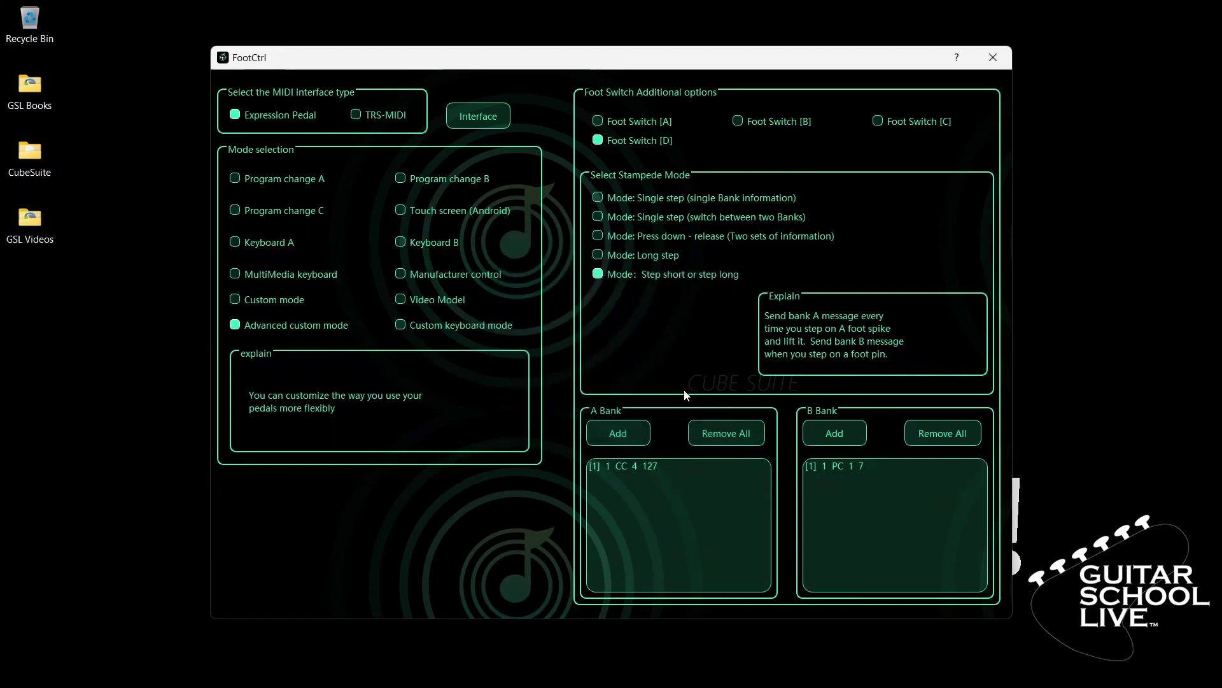
Set Foot Switch D's B Bank program change Data1 to 3, giving PC 3 7.
double_click(824, 466)
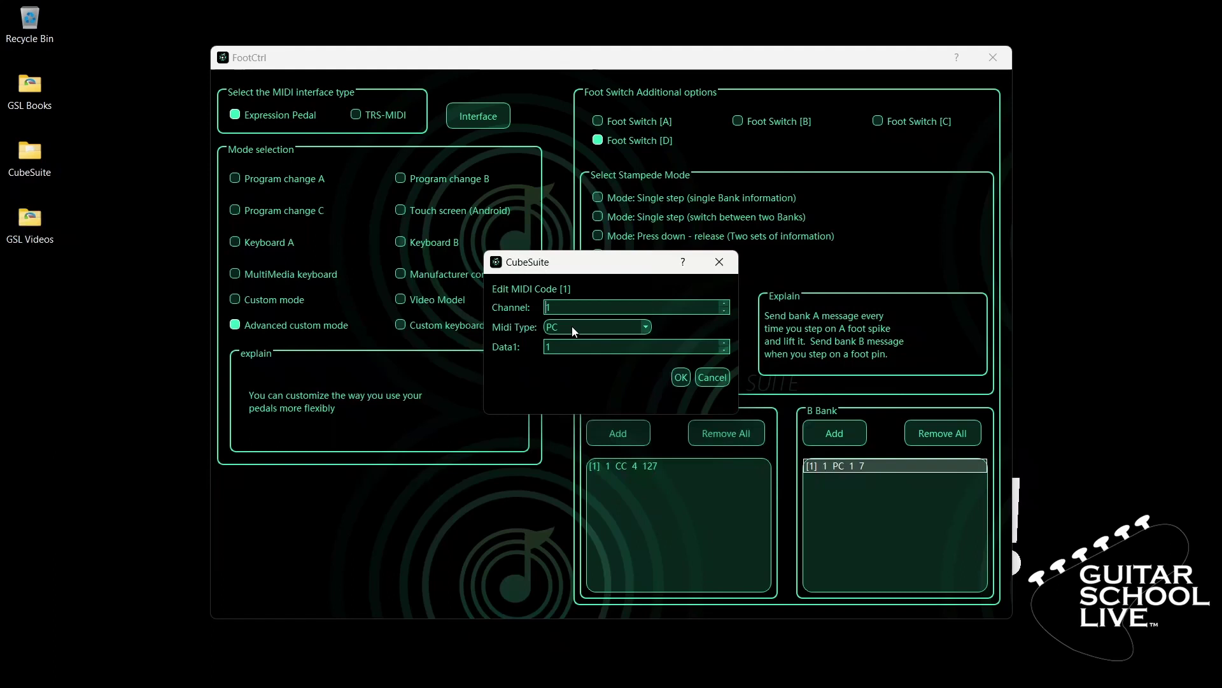
double_click(547, 347)
text(3)
click(680, 377)
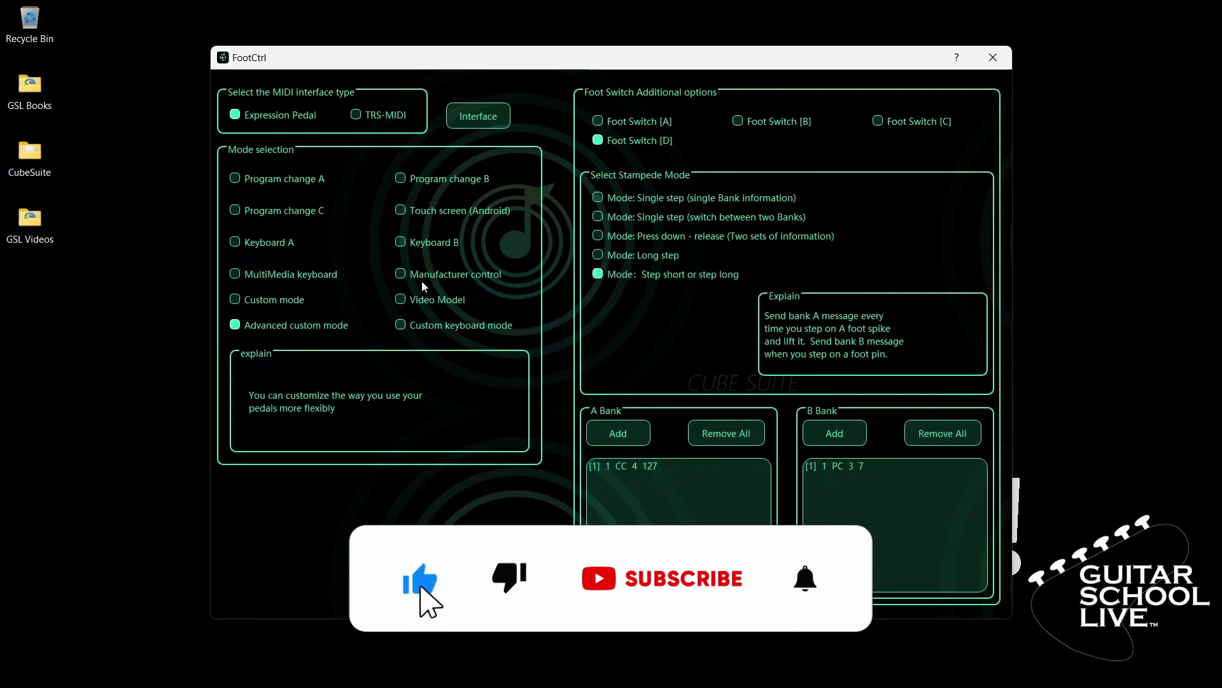
Add an expression pedal message on channel 1, CC 11, from 127 released to 0 pressed.
click(476, 117)
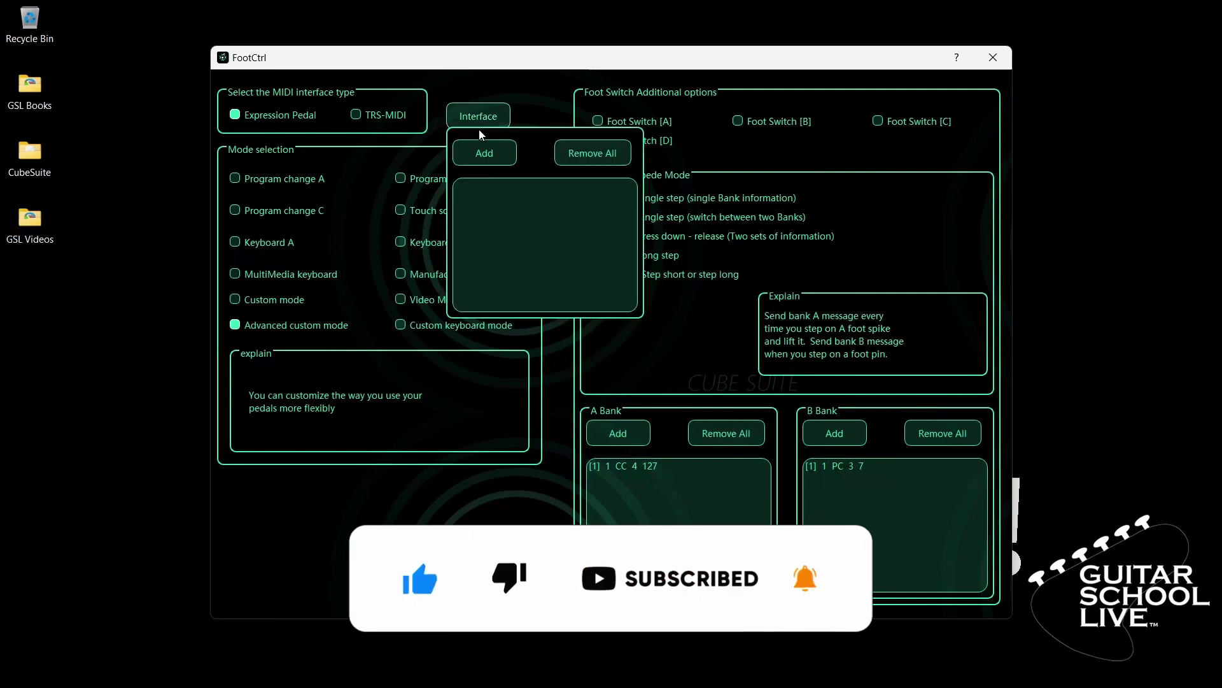
click(484, 153)
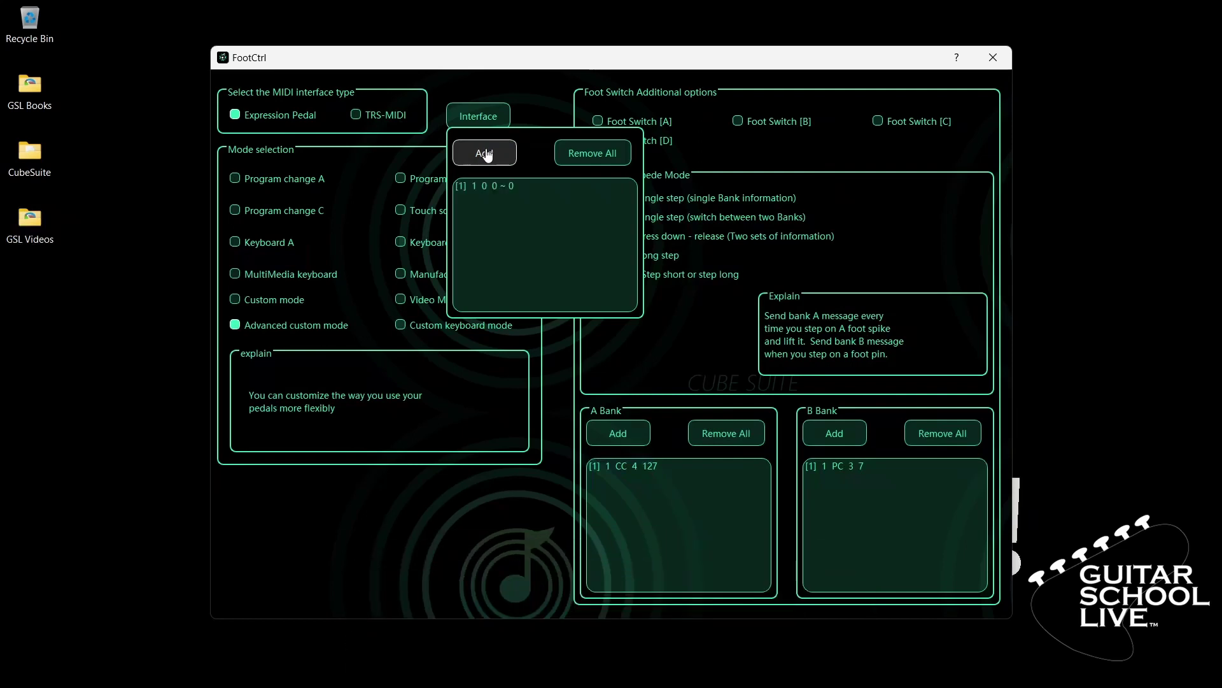
double_click(501, 185)
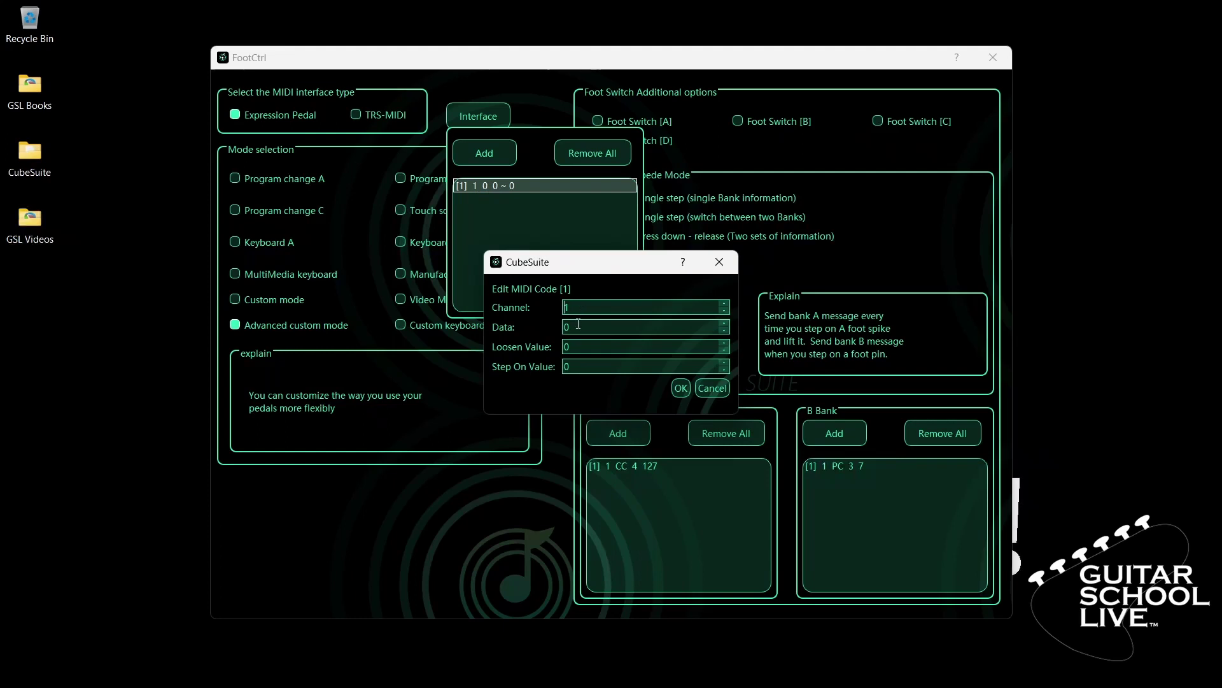
key(Tab)
text(11)
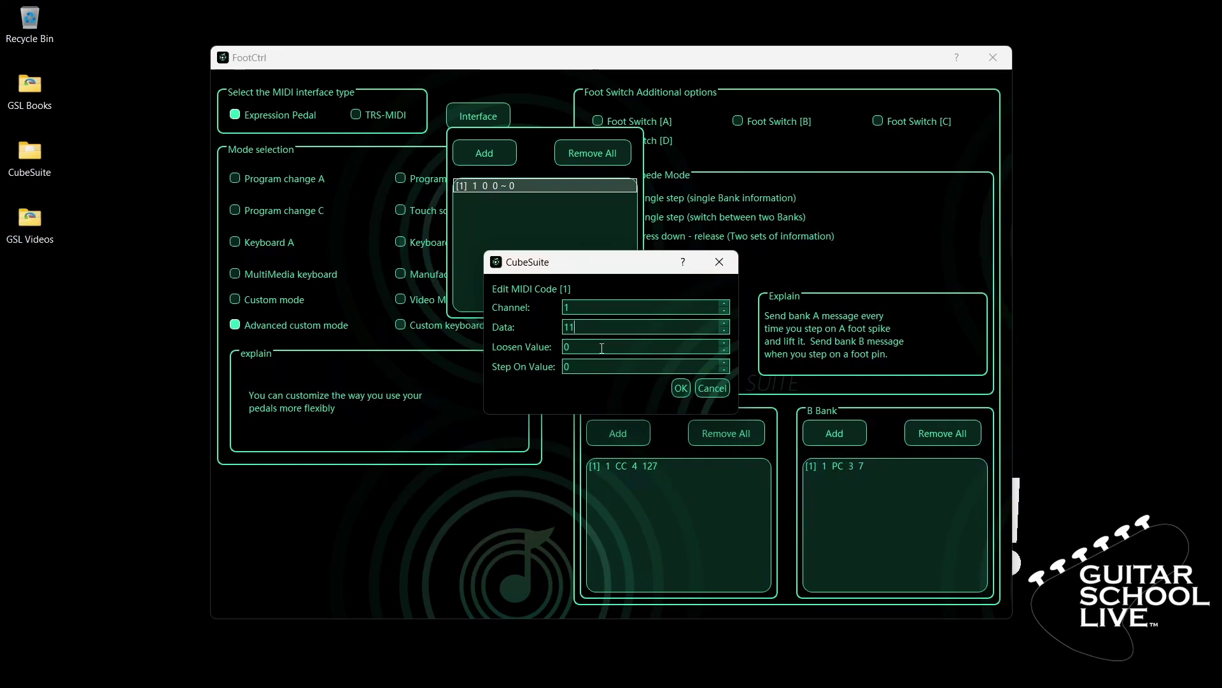
key(Tab)
text(127)
click(682, 388)
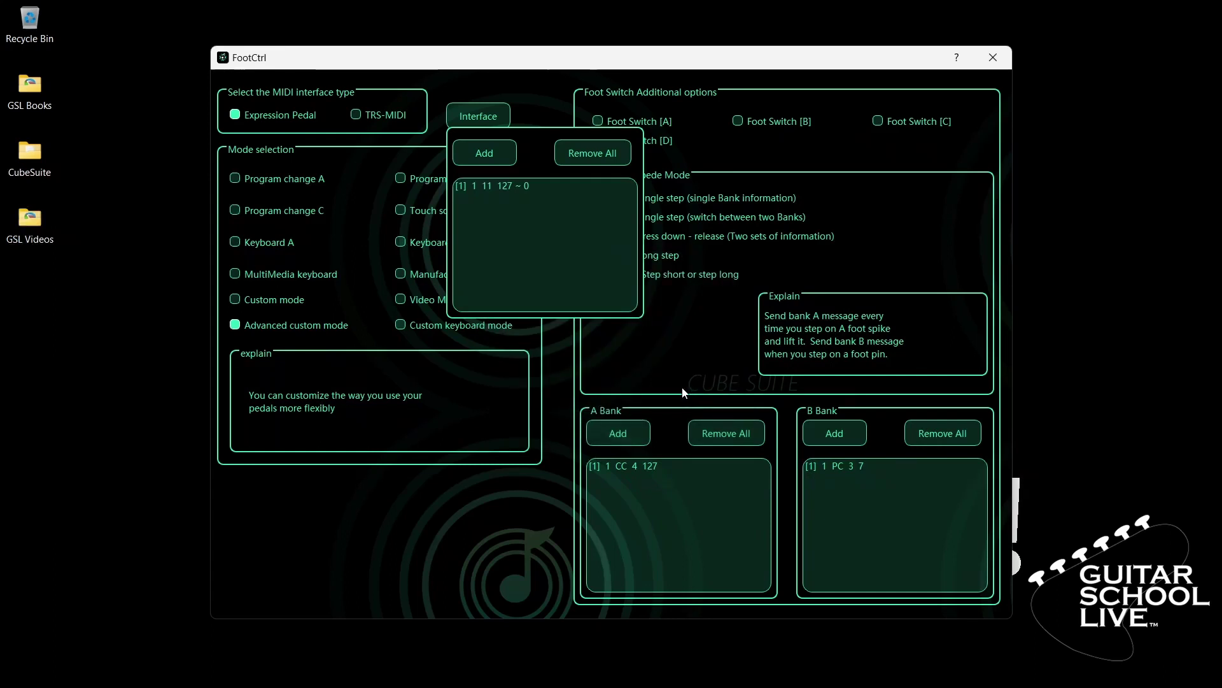
click(484, 118)
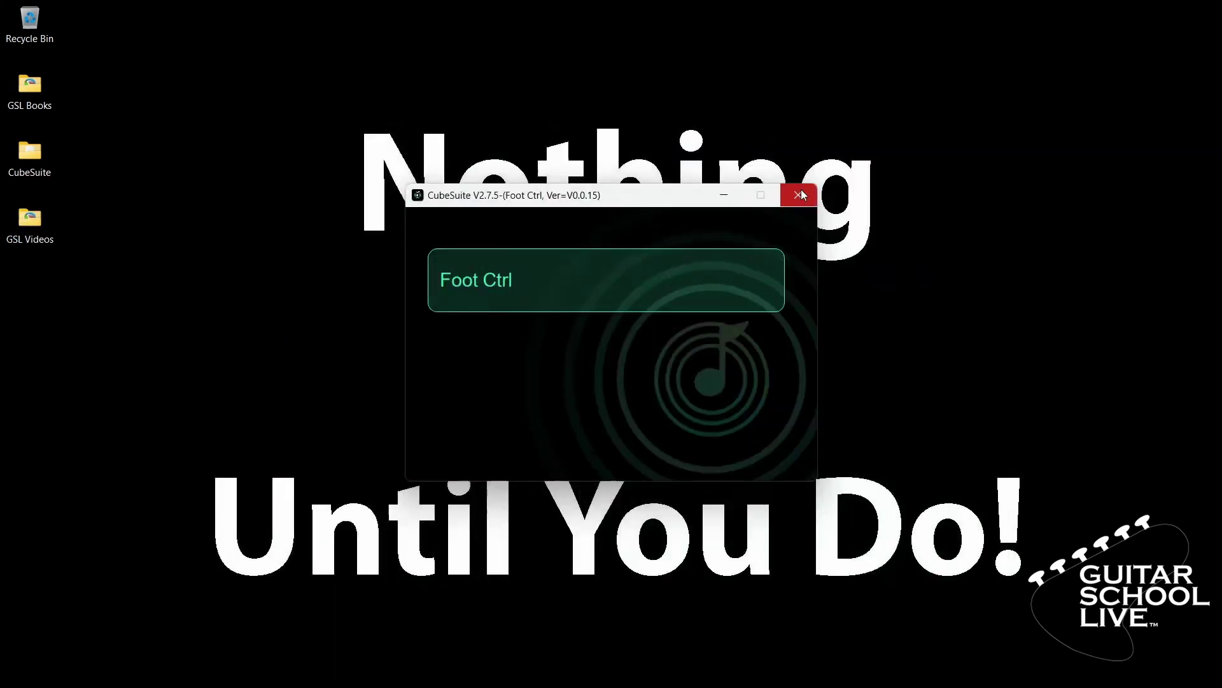
Close CubeSuite to return to FL Studio's mixer.
click(799, 195)
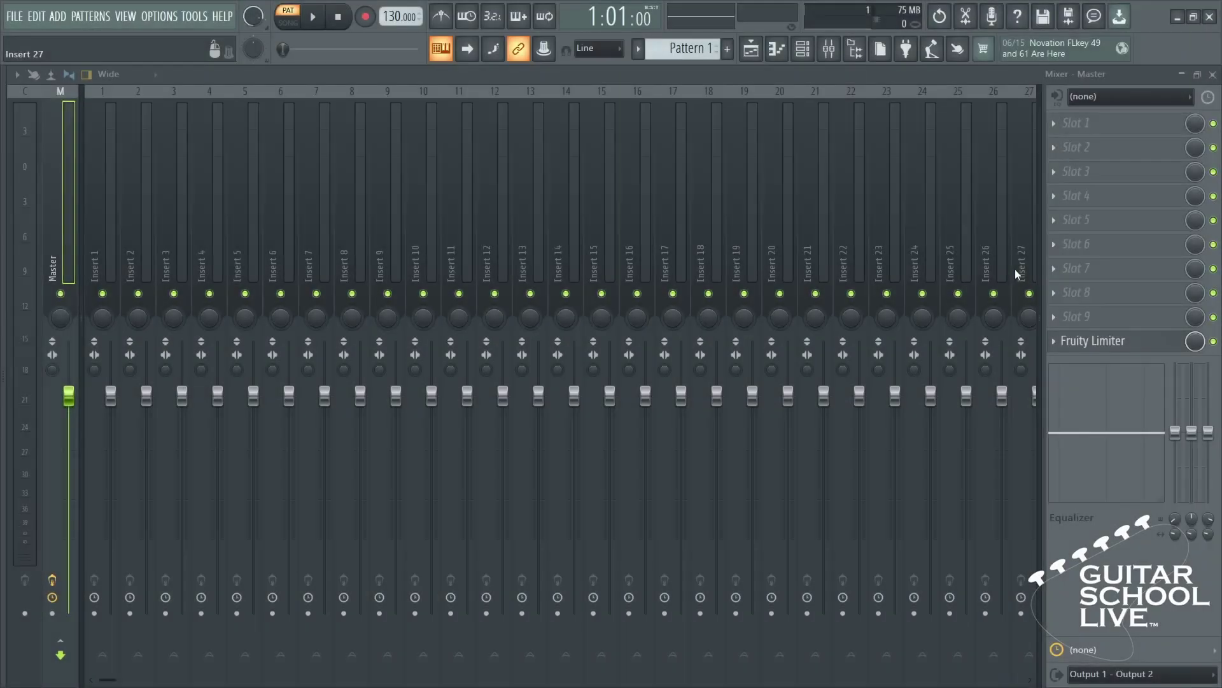
Enable the USB-Midi input in FL Studio's MIDI settings and assign it port 2.
click(160, 17)
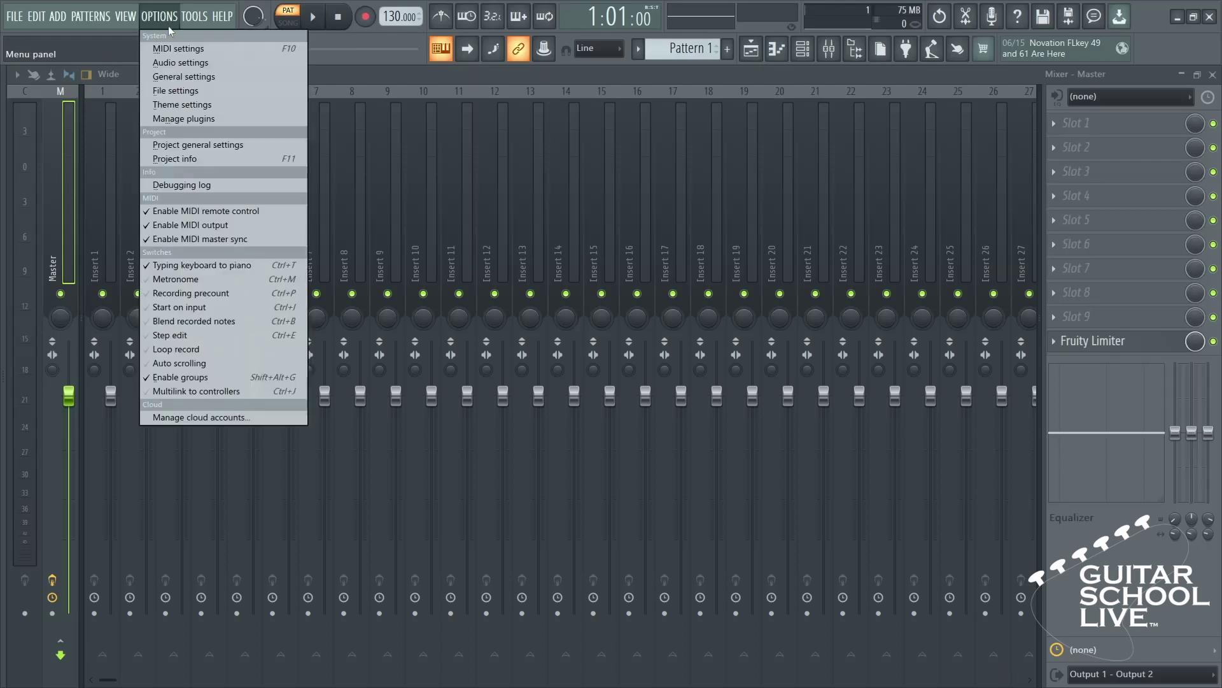
click(181, 48)
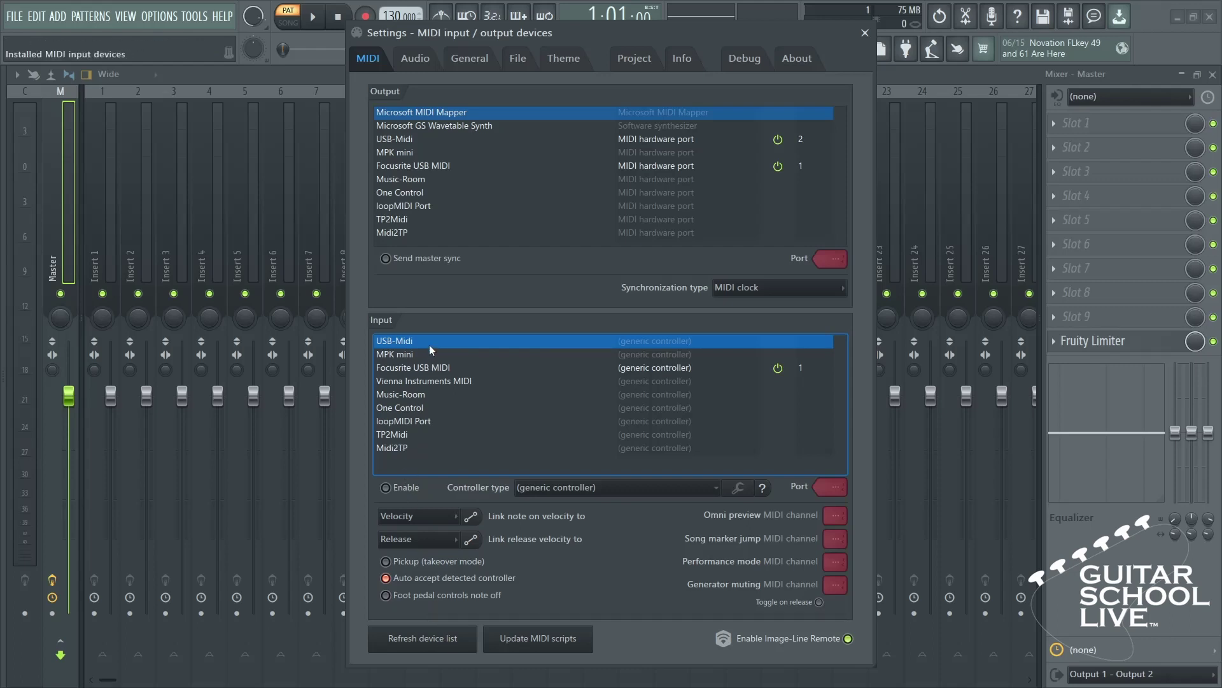
click(386, 487)
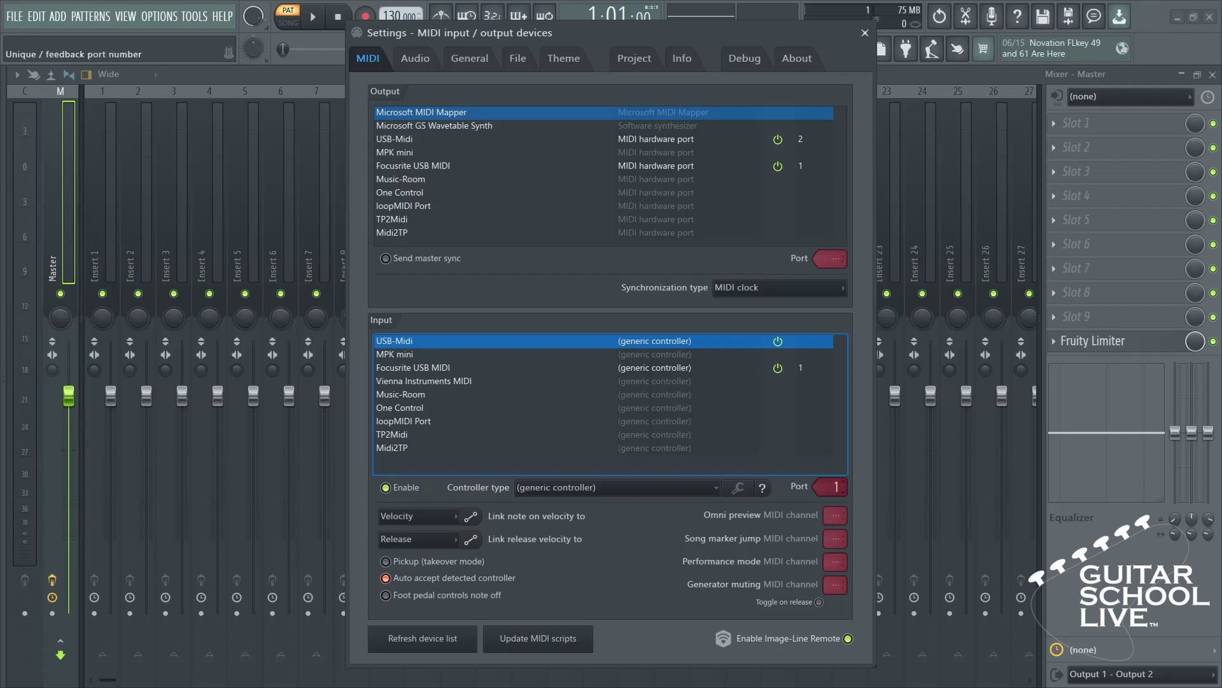
drag(831, 487, 828, 497)
Search 'arche' and load Archetype Cory Wong into Insert 1's first effect slot.
click(865, 33)
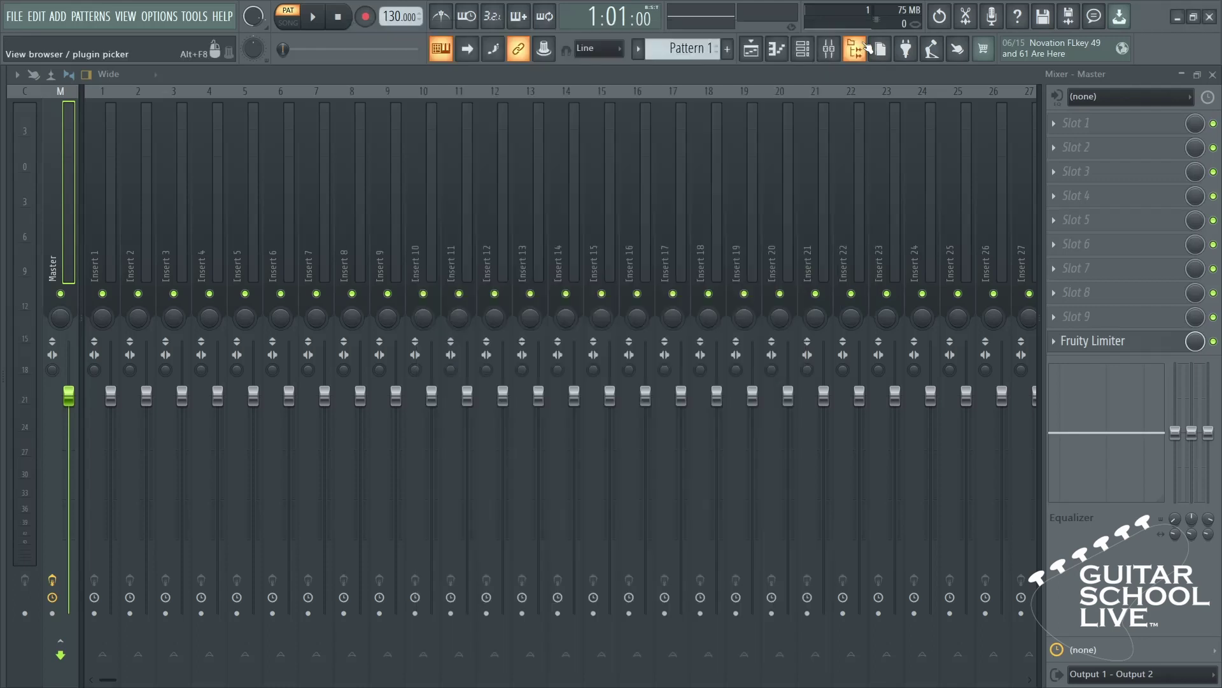
click(112, 397)
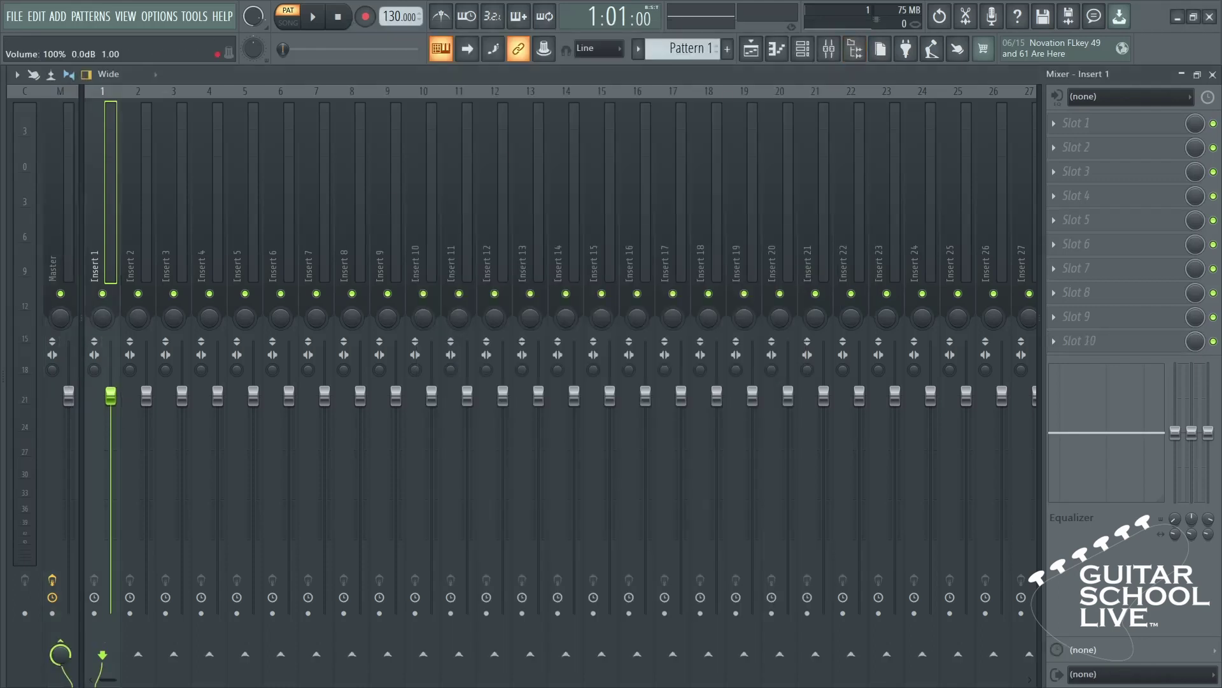
click(1078, 132)
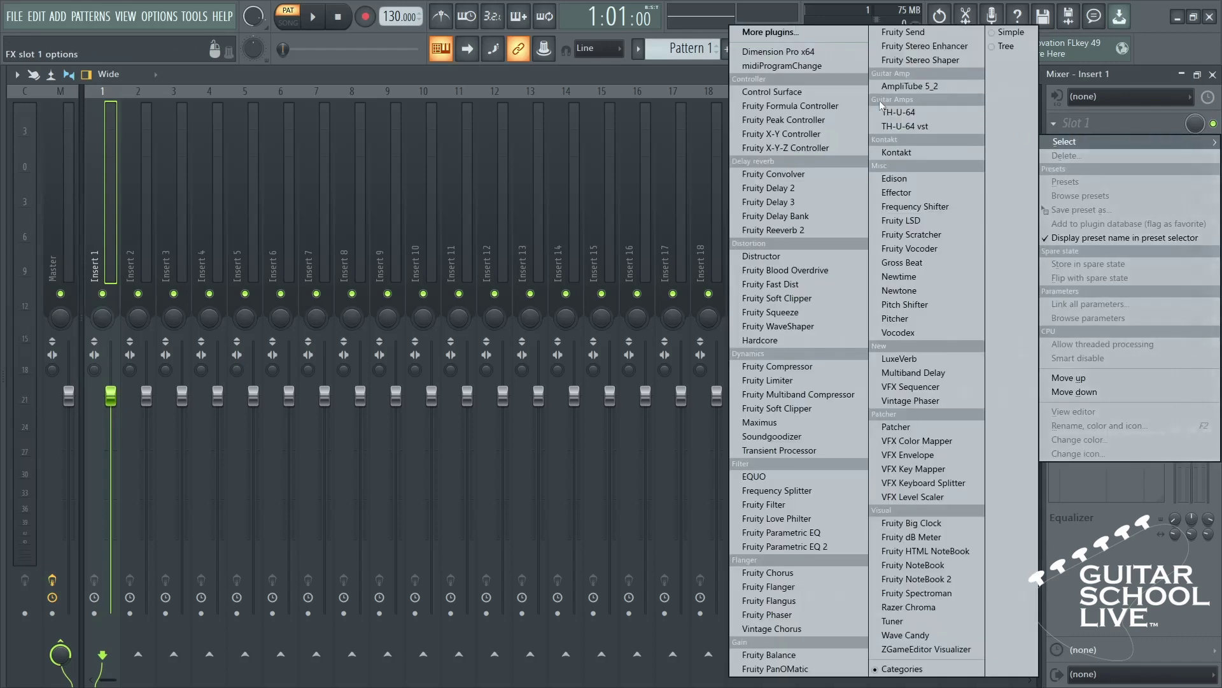
click(793, 32)
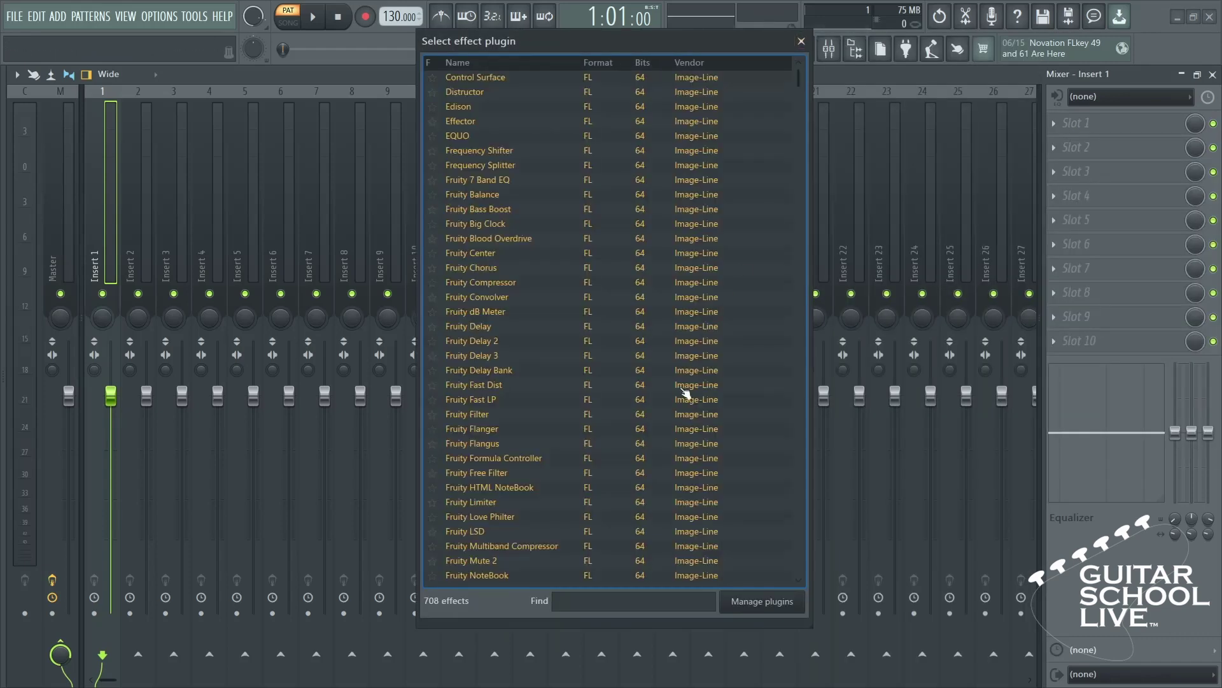
text(arche)
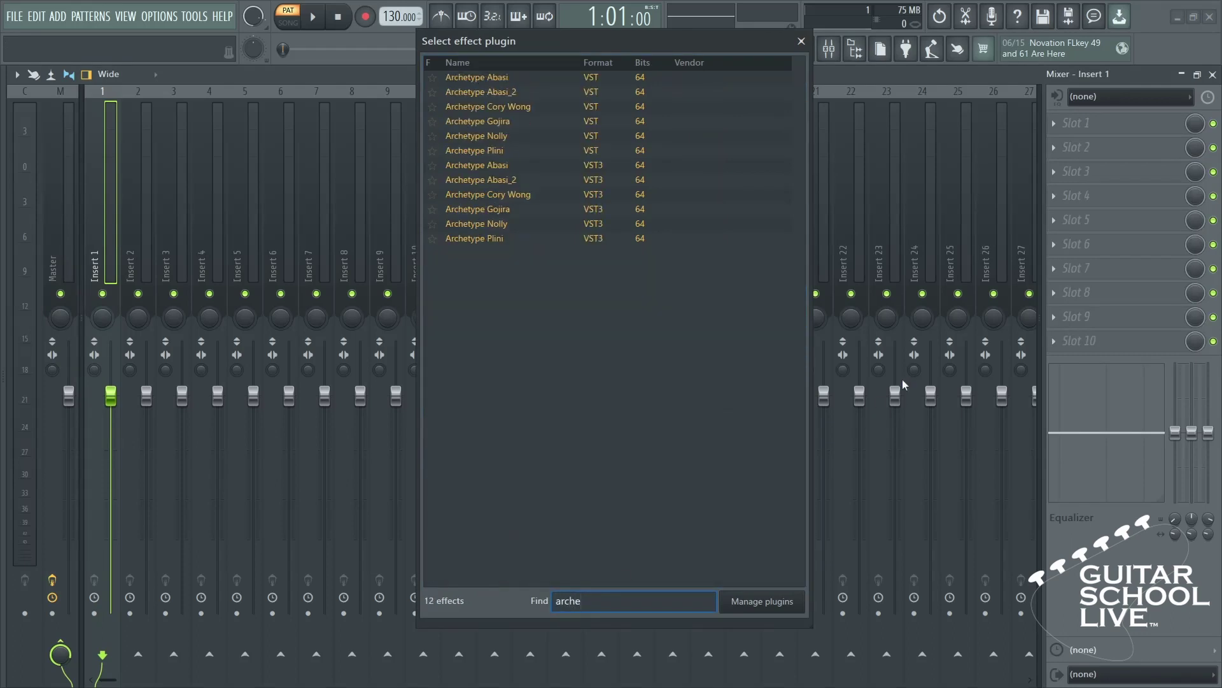
double_click(517, 111)
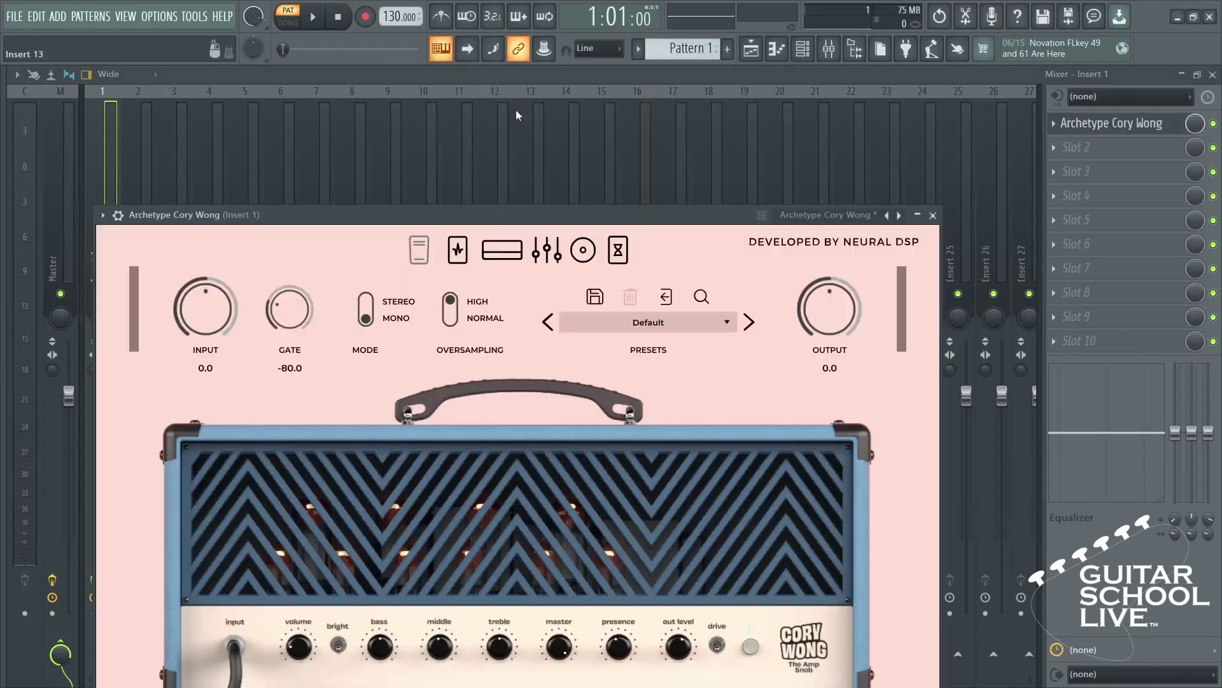
Move the plugin window aside and switch from the wrapper settings to the amp editor.
drag(550, 226, 604, 141)
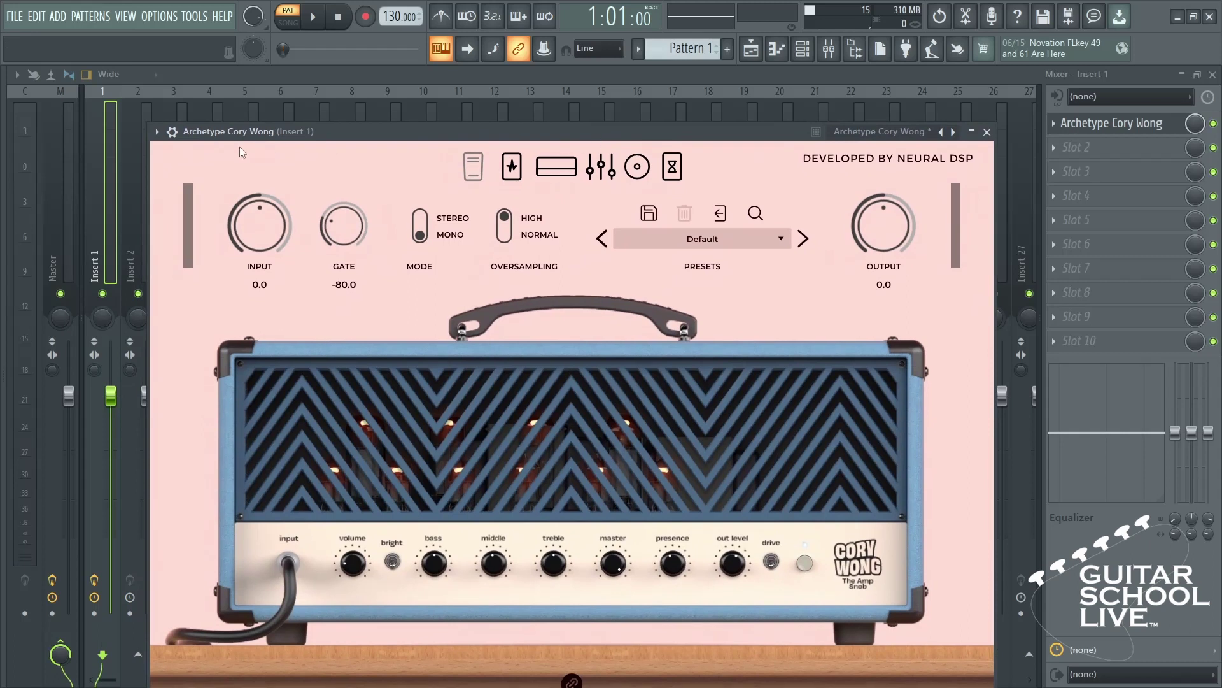
click(172, 132)
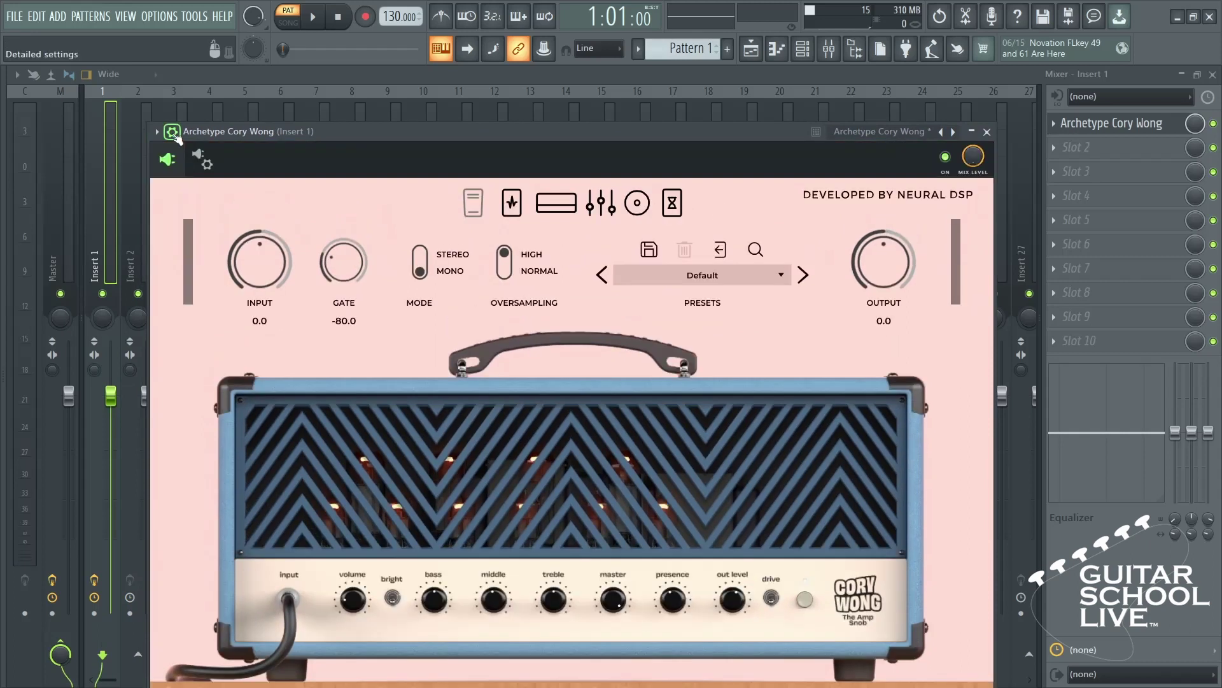
click(202, 160)
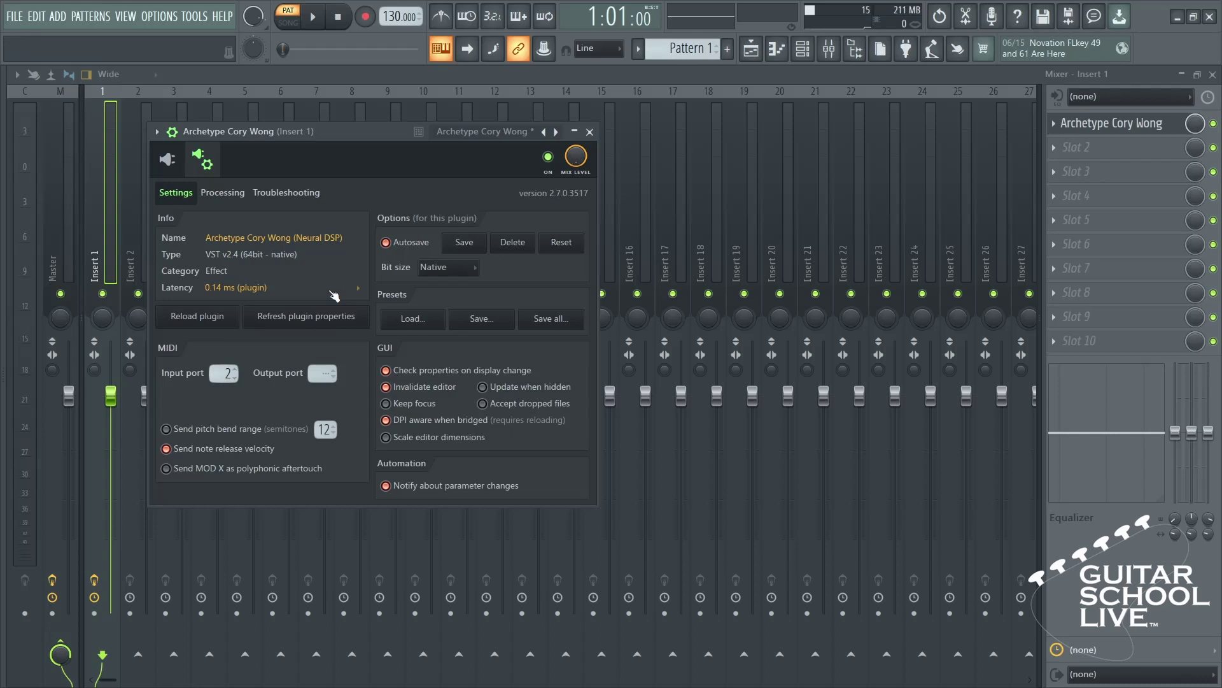
click(167, 160)
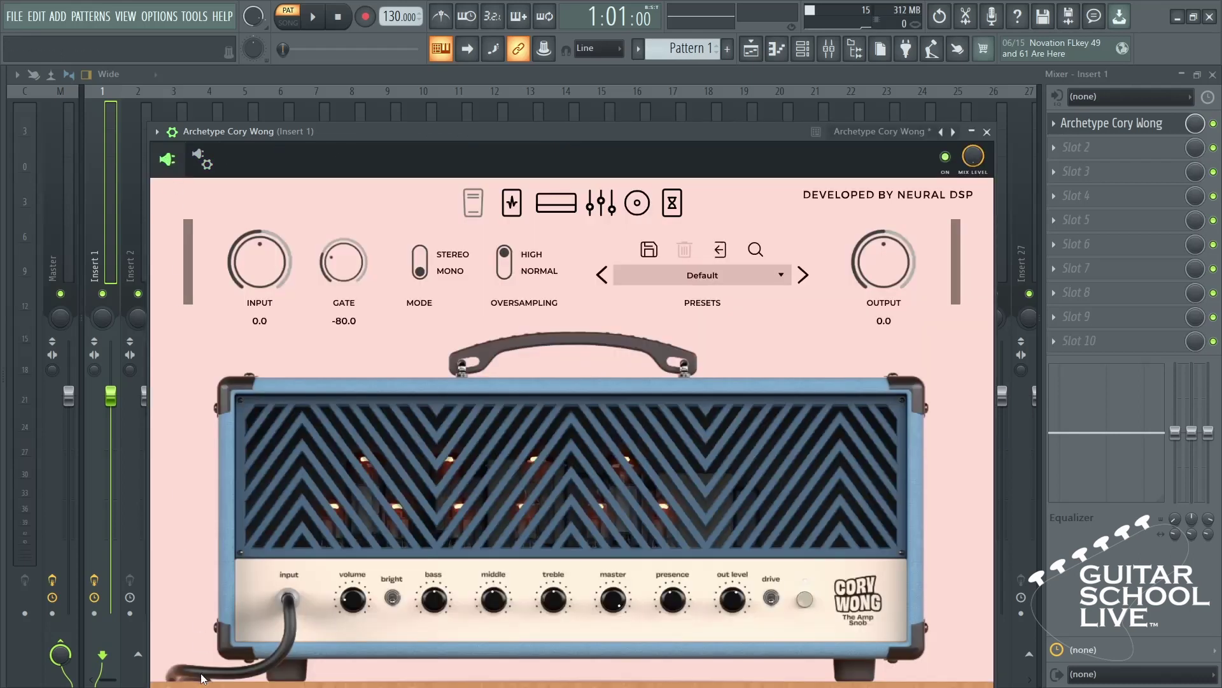
Set the amp window size to Medium and show the empty MIDI Mappings panel.
right_click(191, 490)
mouse_move(255, 483)
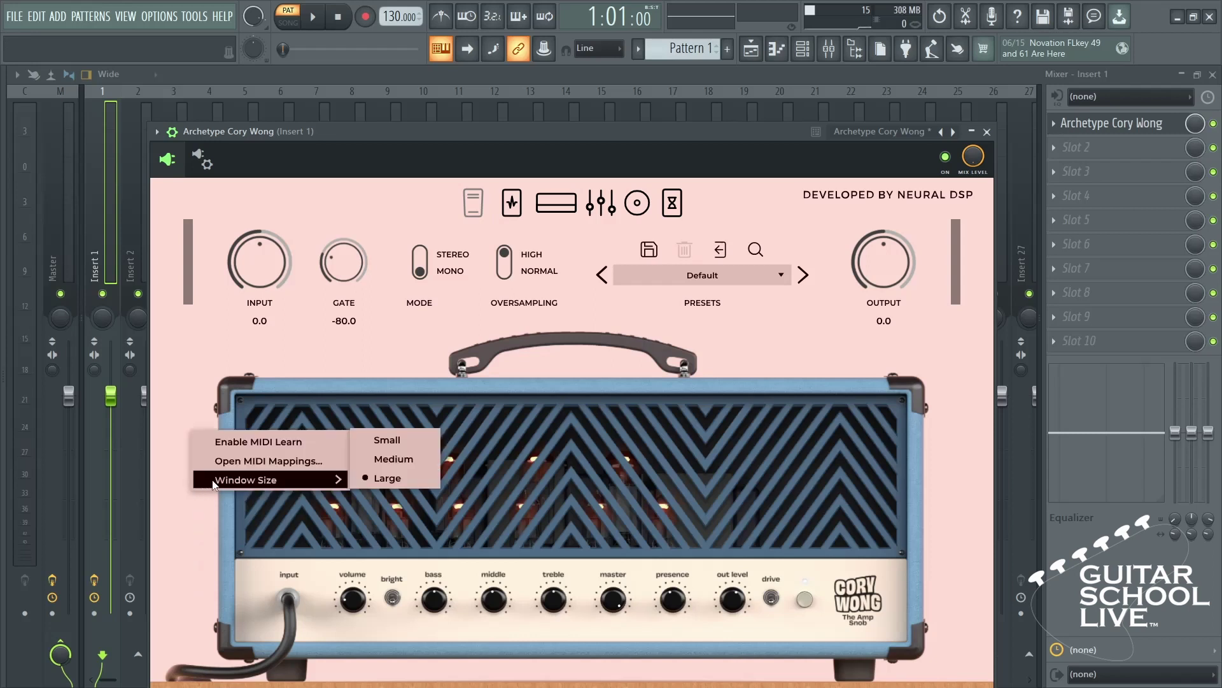
click(395, 459)
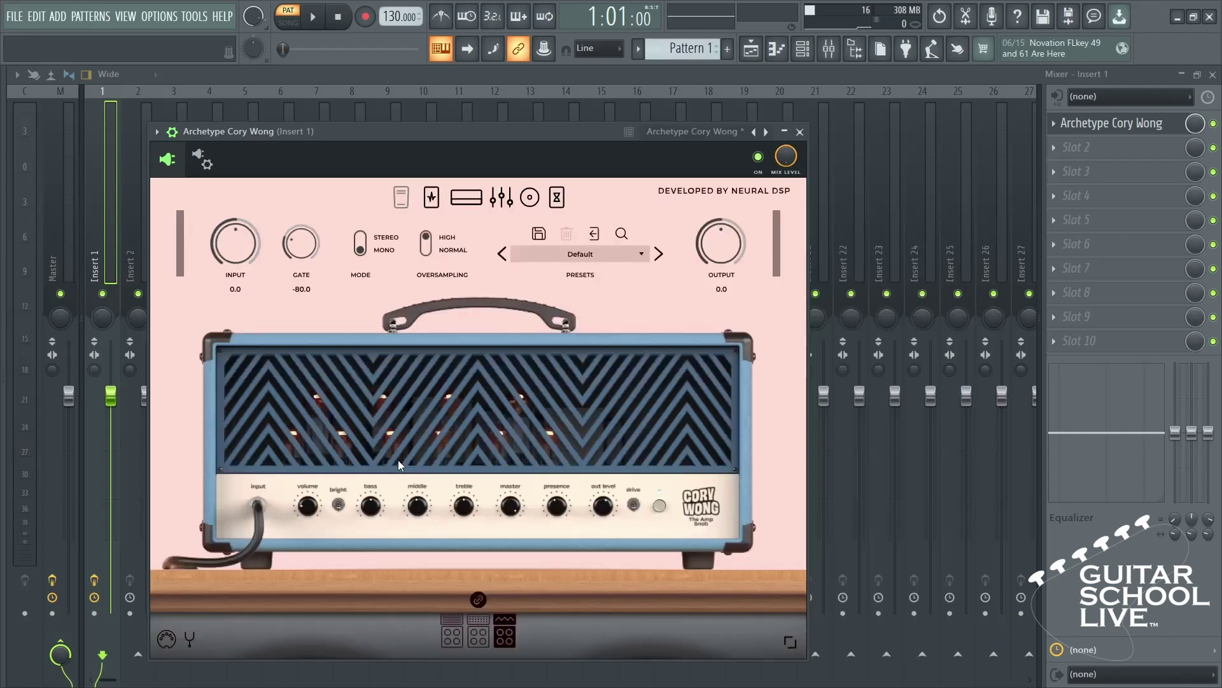
drag(465, 136, 646, 117)
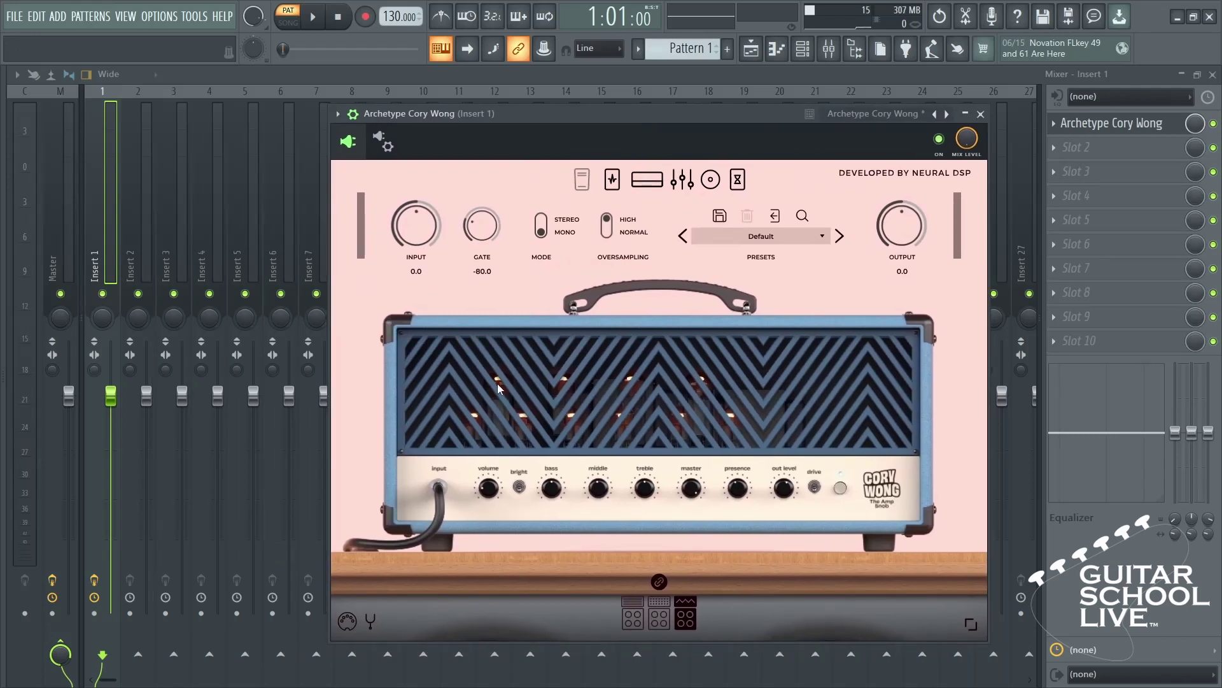
click(346, 622)
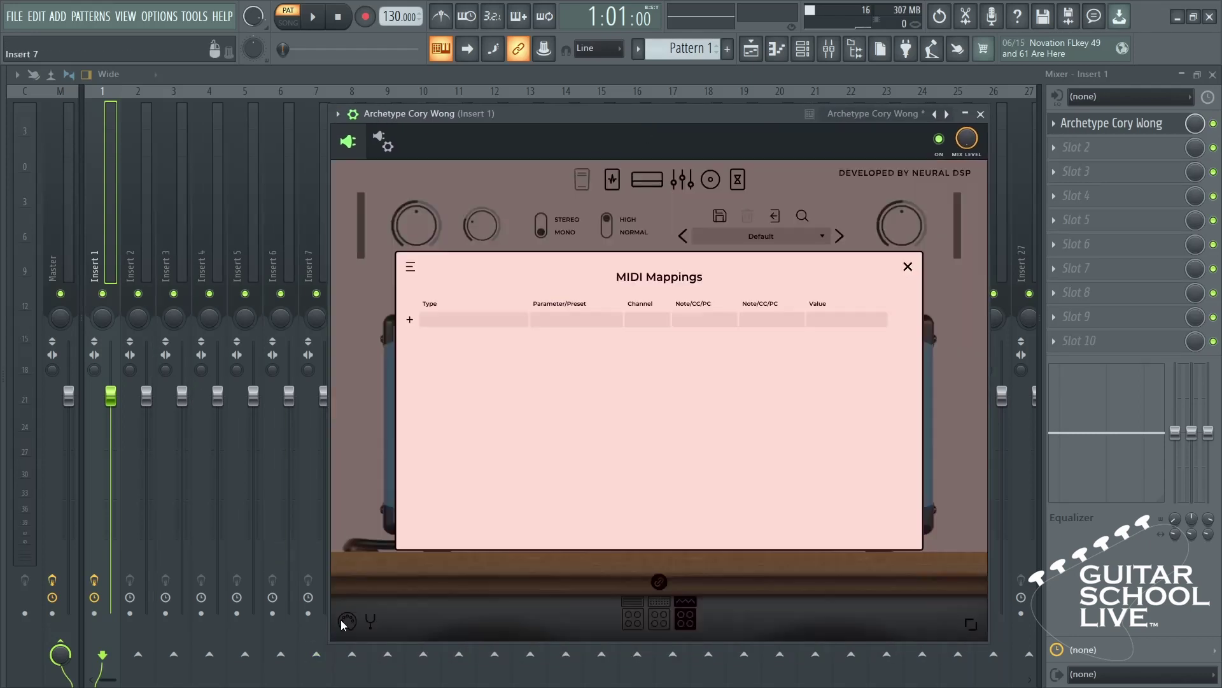
Add CC Toggle mappings: The Postal Service Active on CC #1, The Fourth Position Compressor on CC #2.
click(410, 320)
click(447, 320)
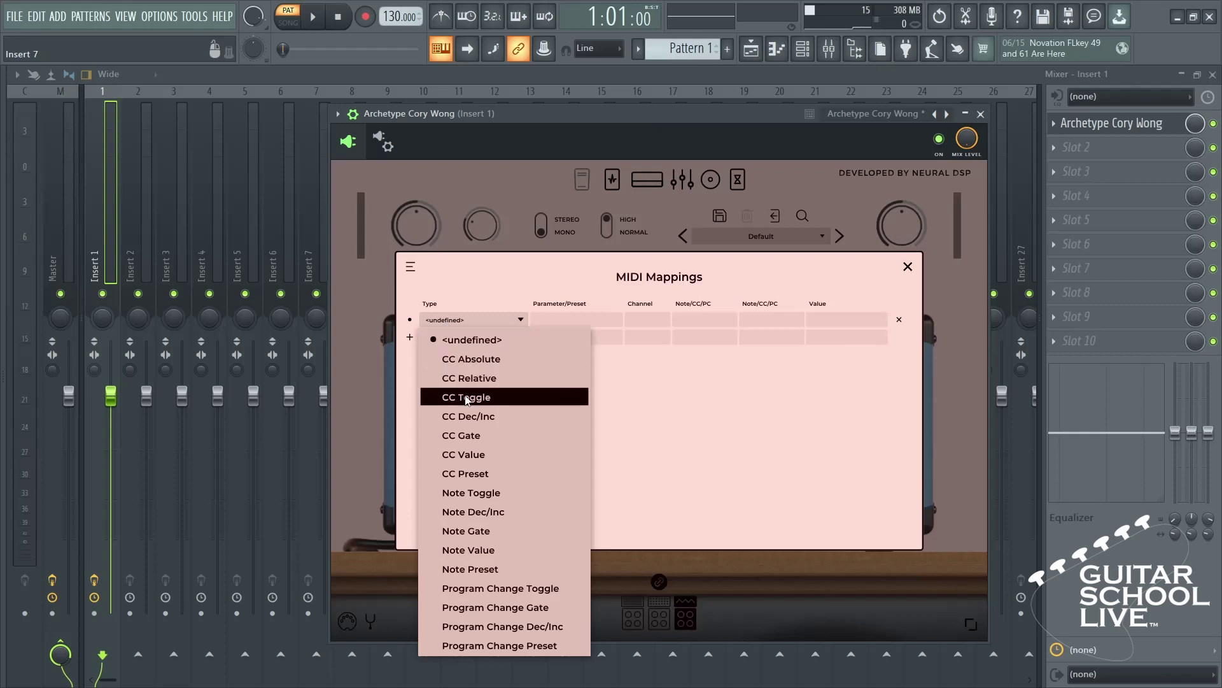
click(467, 397)
click(591, 322)
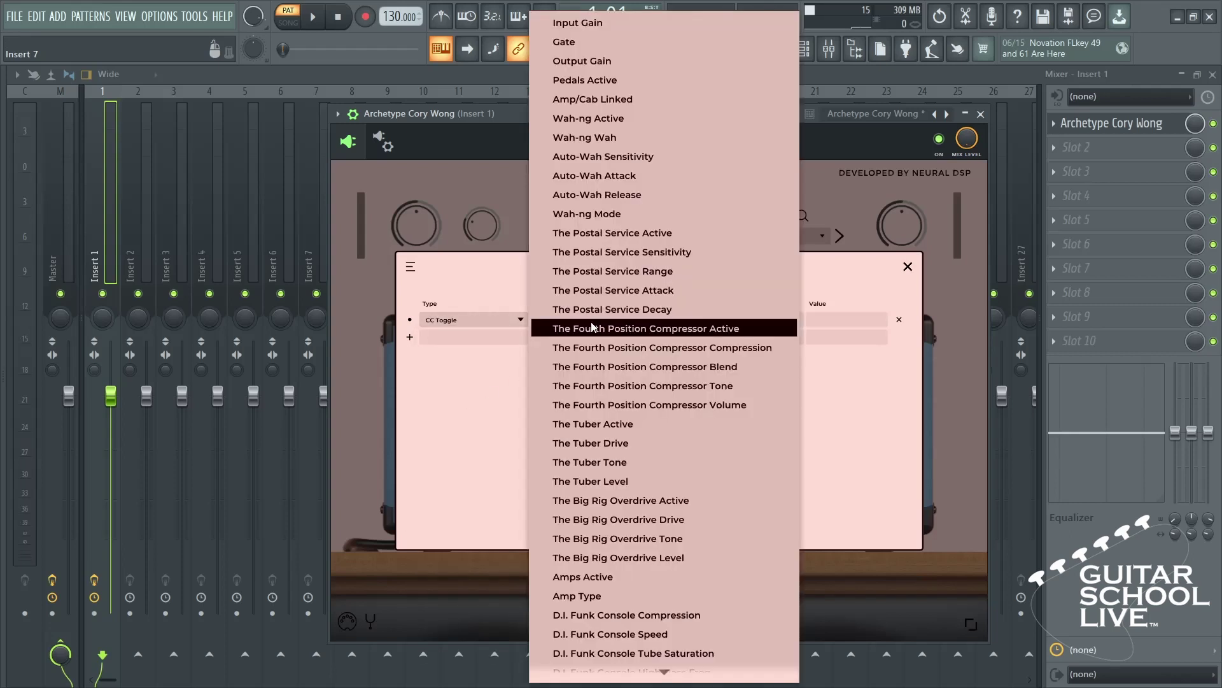
click(594, 234)
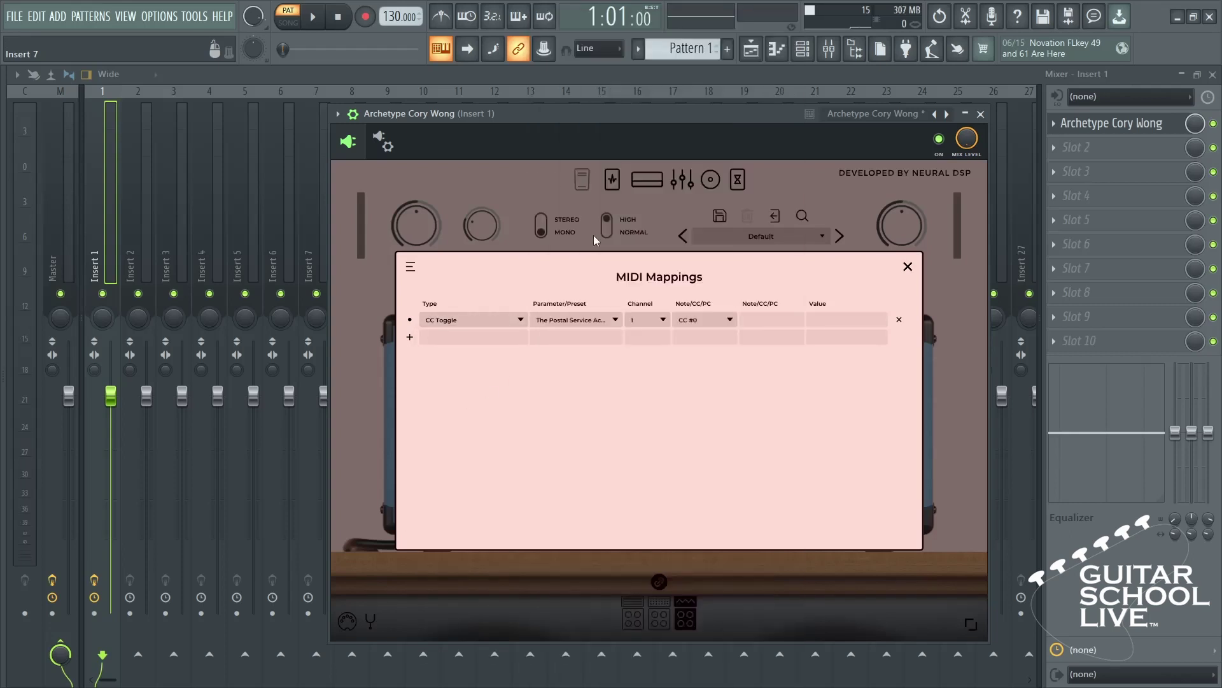
click(730, 321)
click(727, 340)
click(409, 342)
click(464, 332)
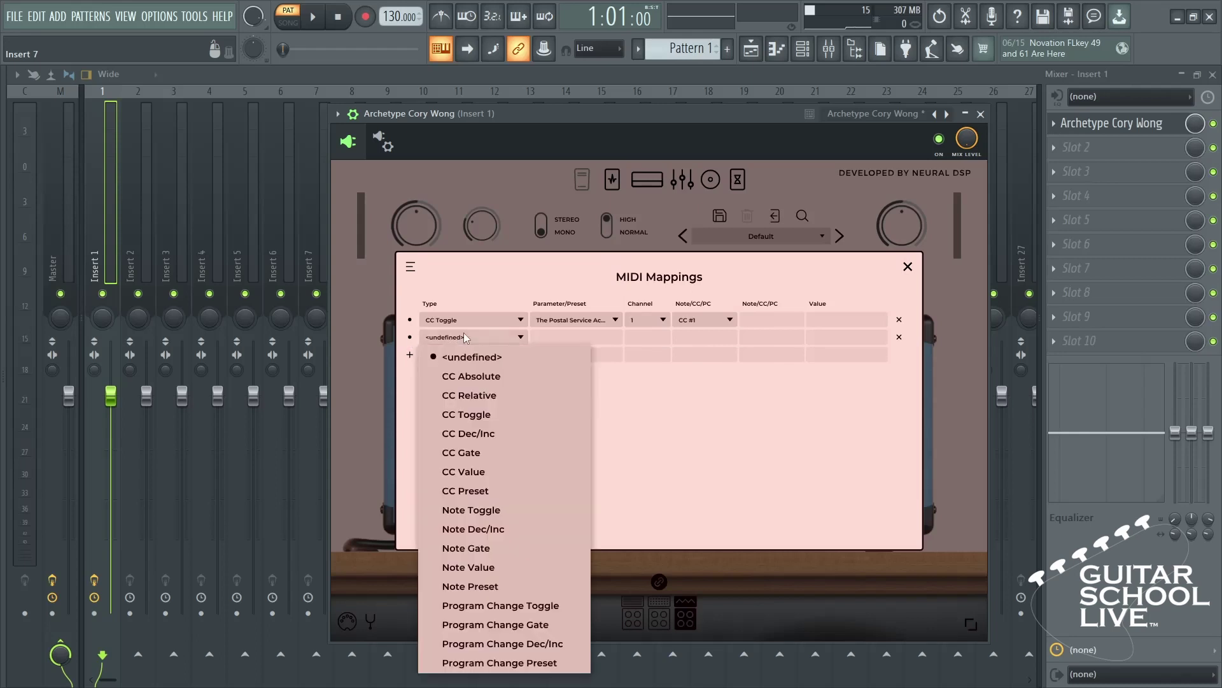
click(484, 414)
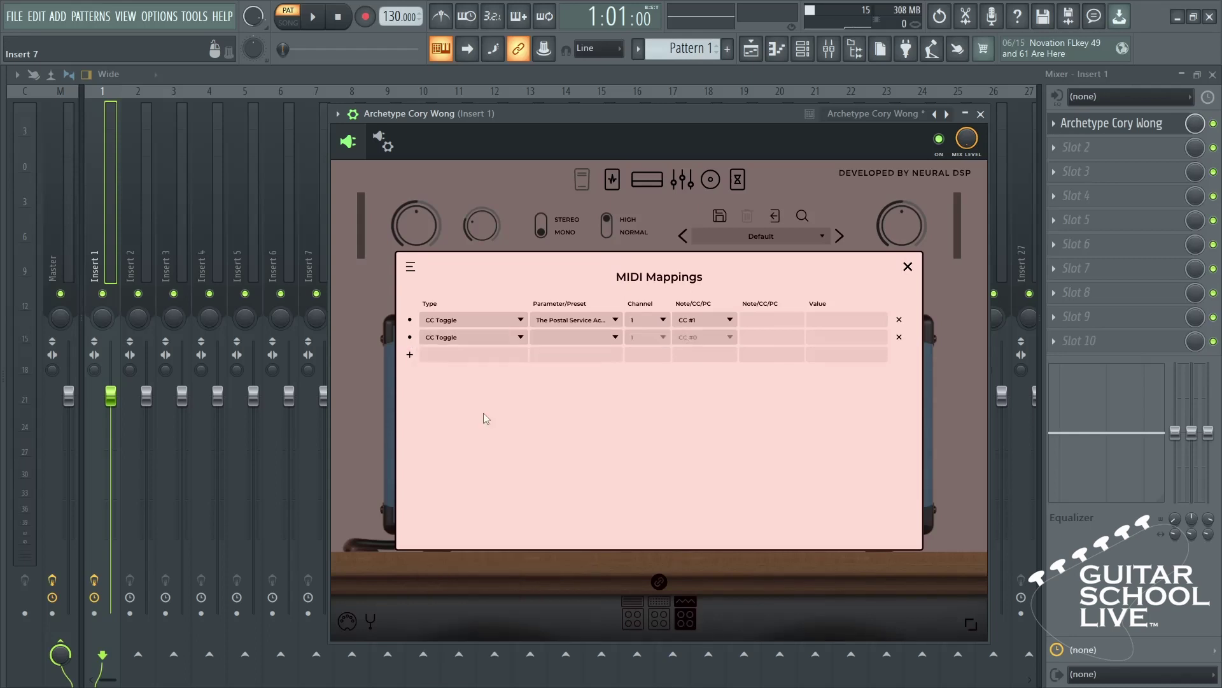
click(616, 338)
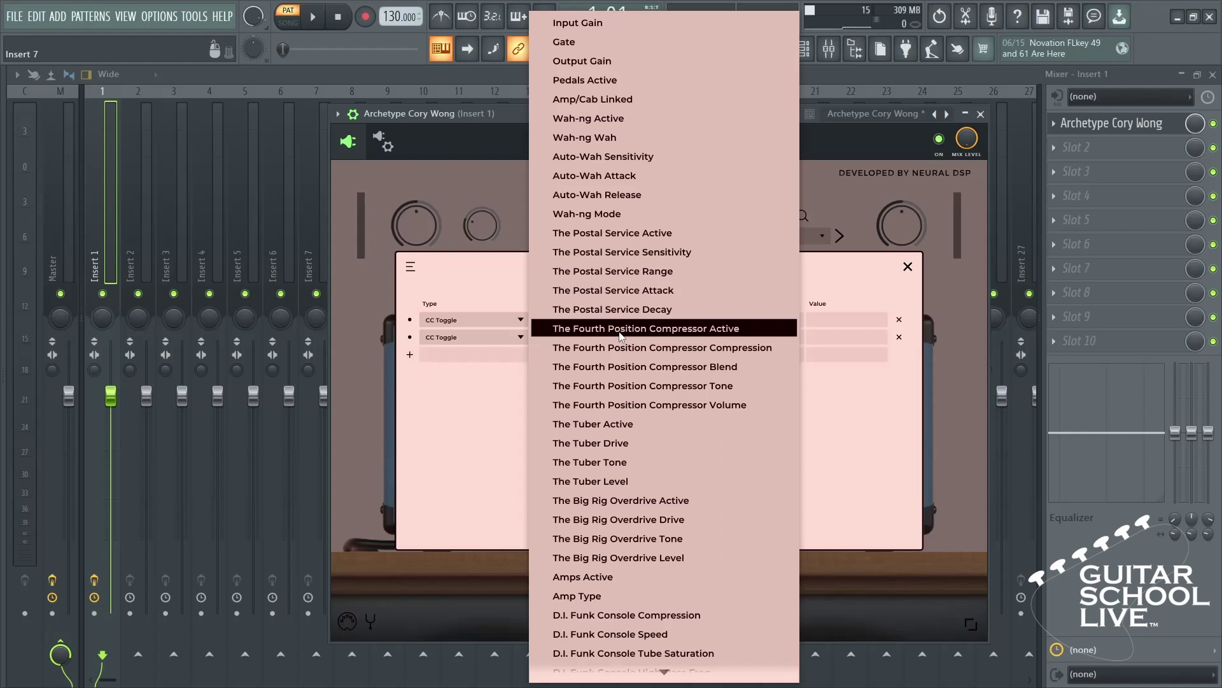
click(620, 328)
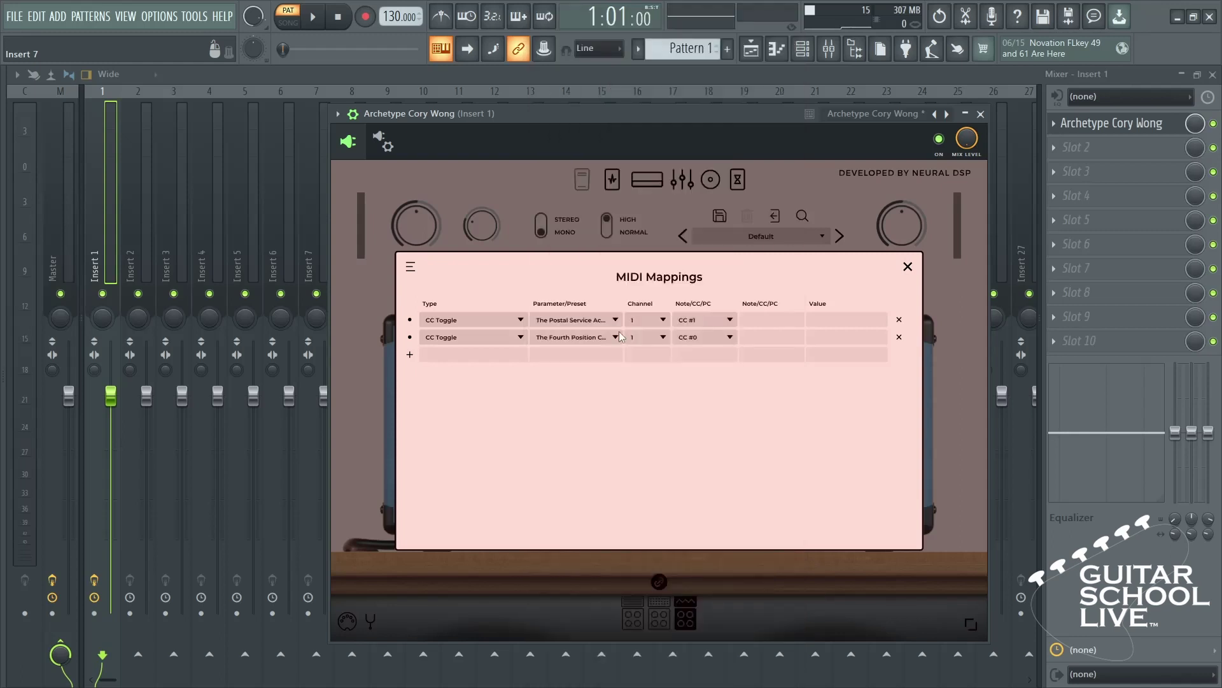
click(697, 339)
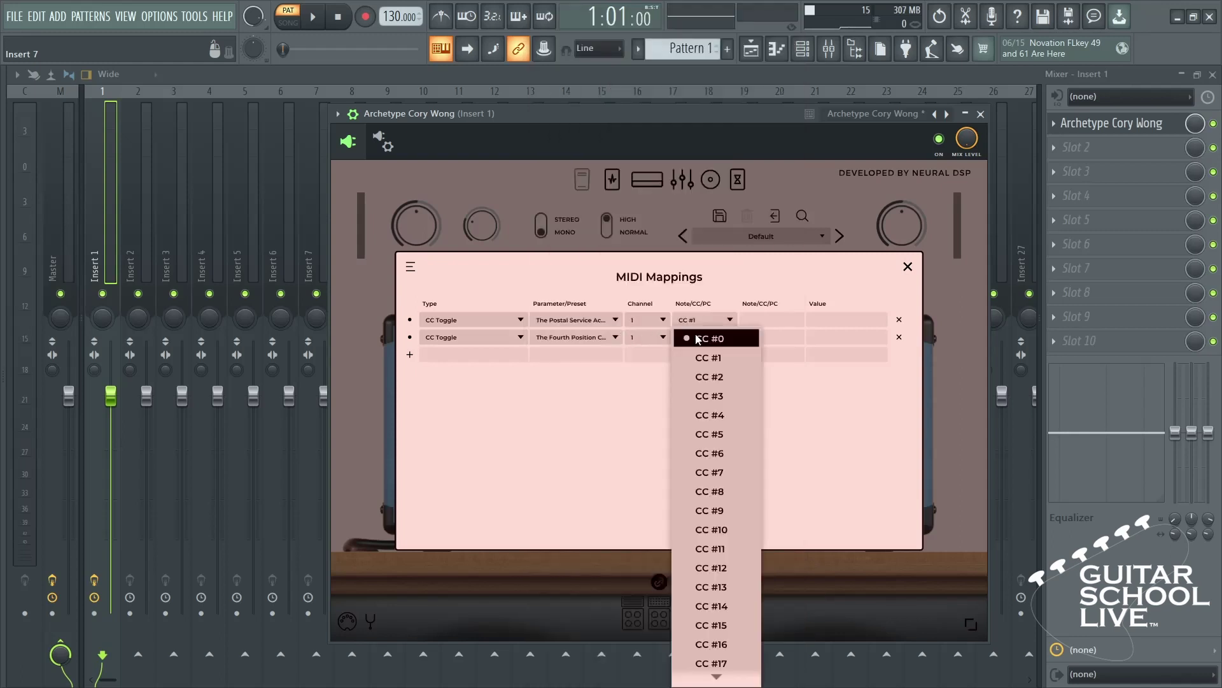
click(707, 376)
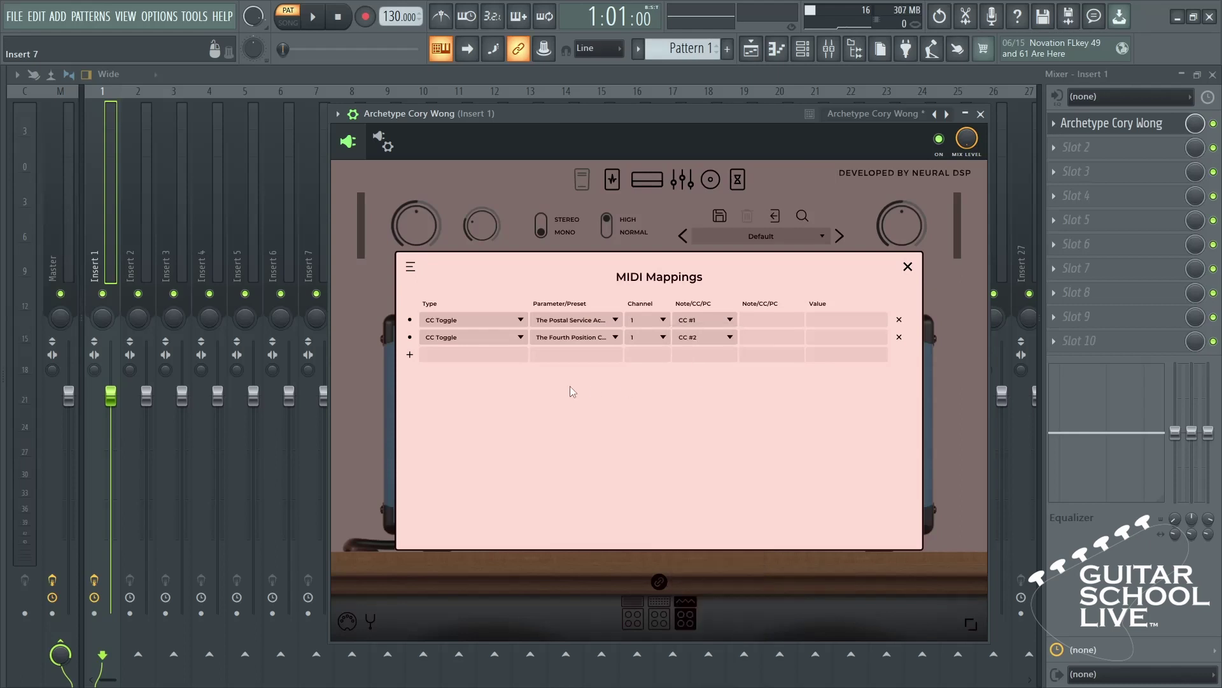
Add CC Toggle mappings: The Tuber Active on CC #3, The Big Rig Overdrive Active on CC #4.
click(409, 354)
click(448, 356)
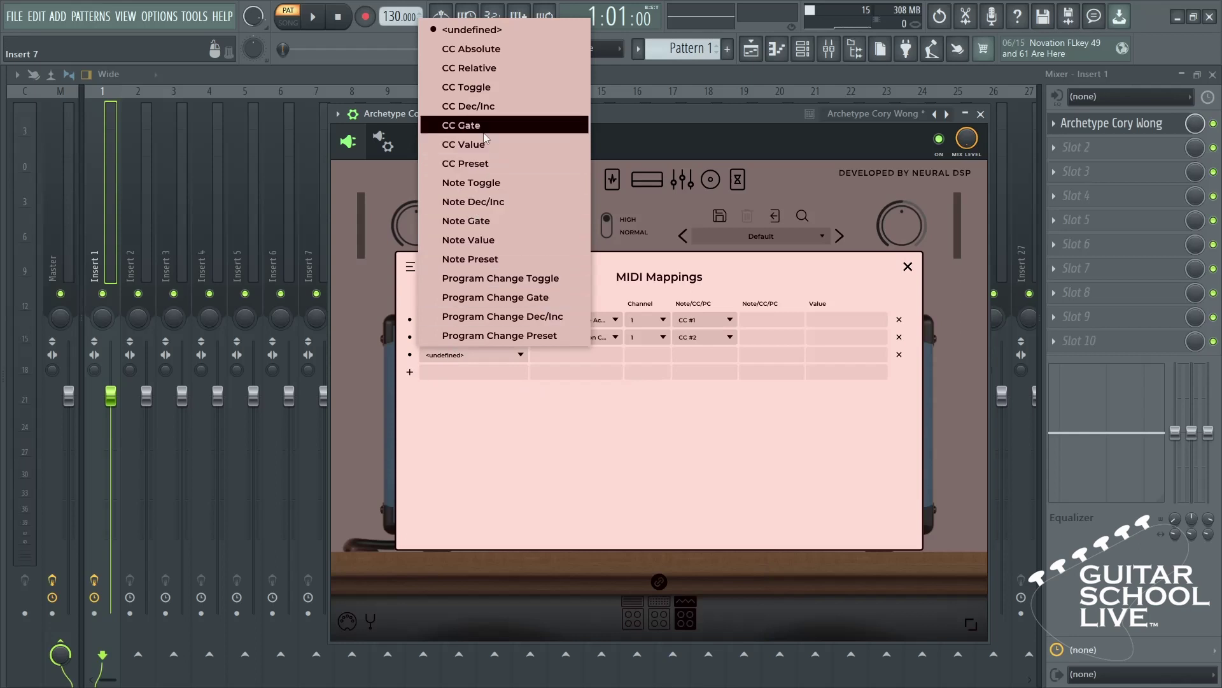
click(482, 87)
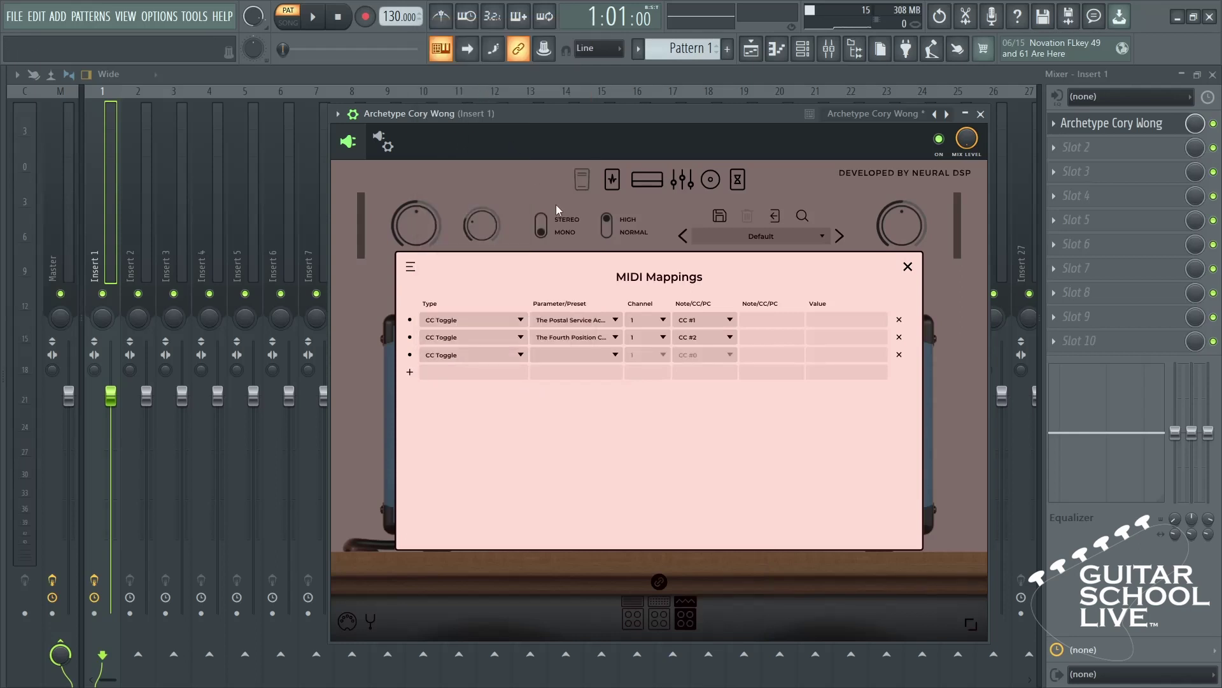
click(619, 355)
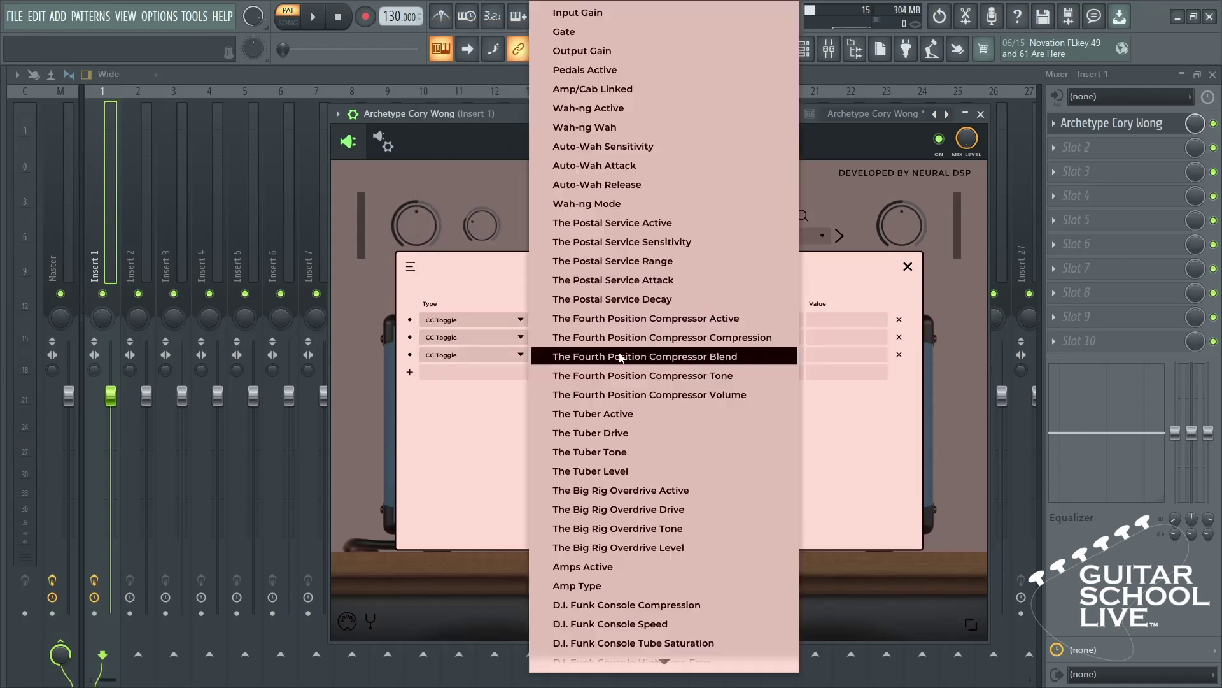
click(623, 414)
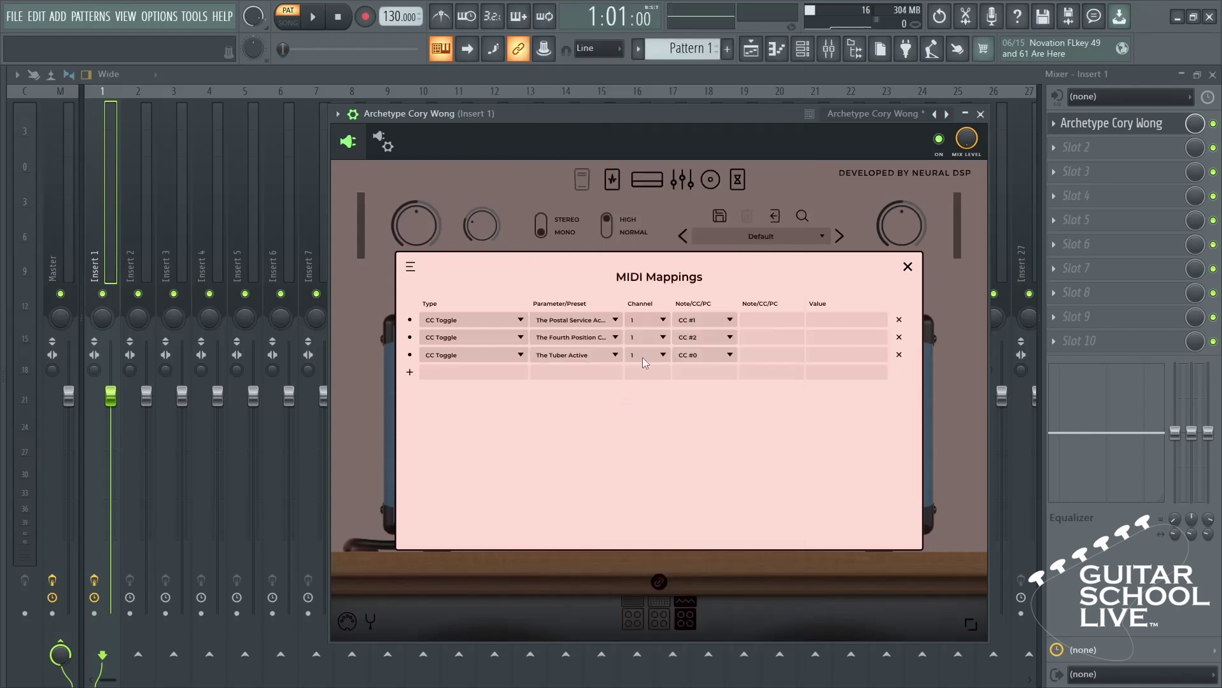
click(695, 355)
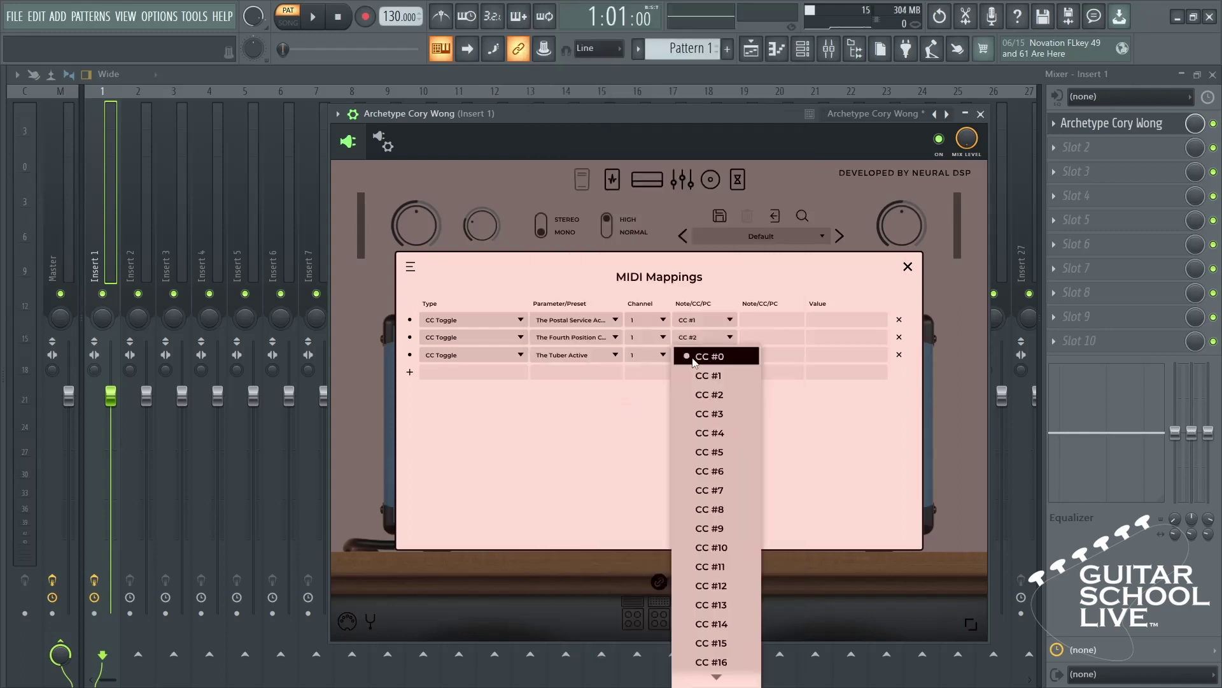
click(705, 414)
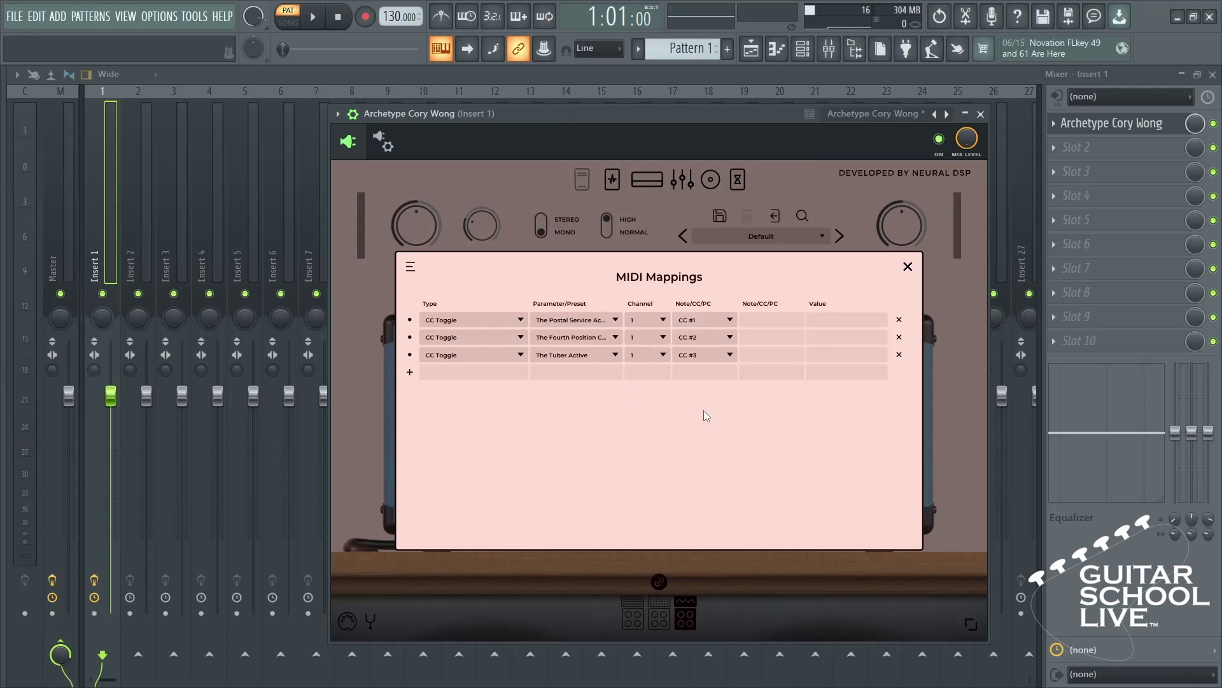
click(409, 373)
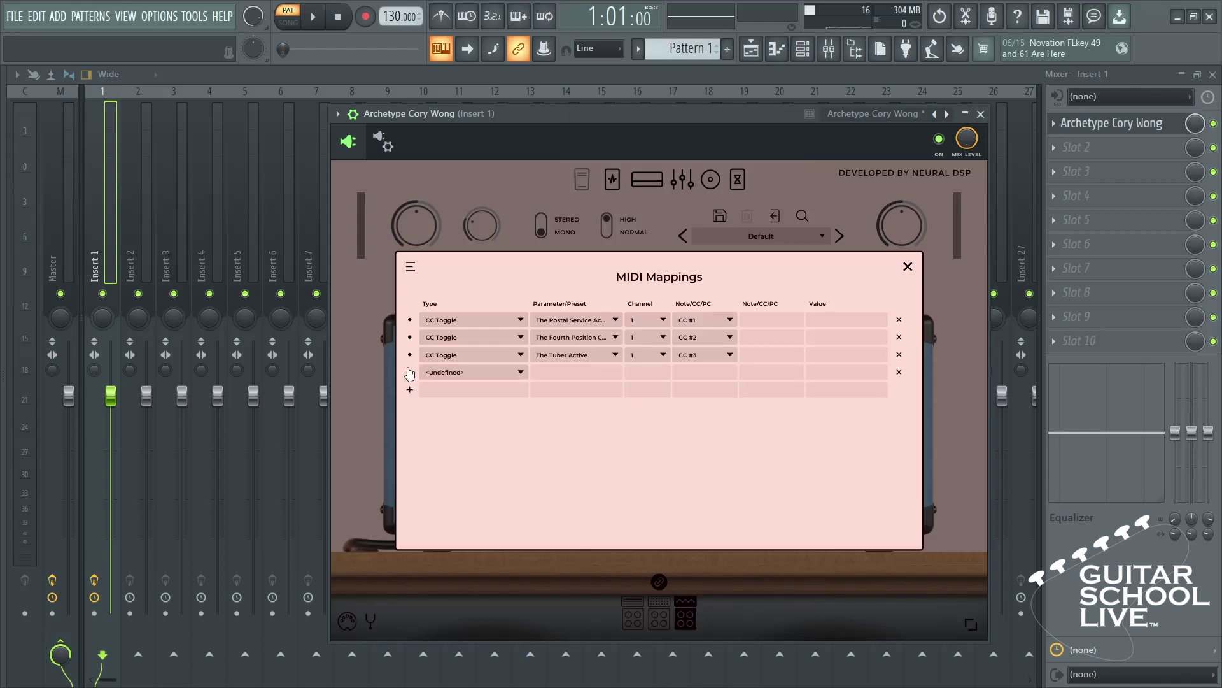
click(437, 372)
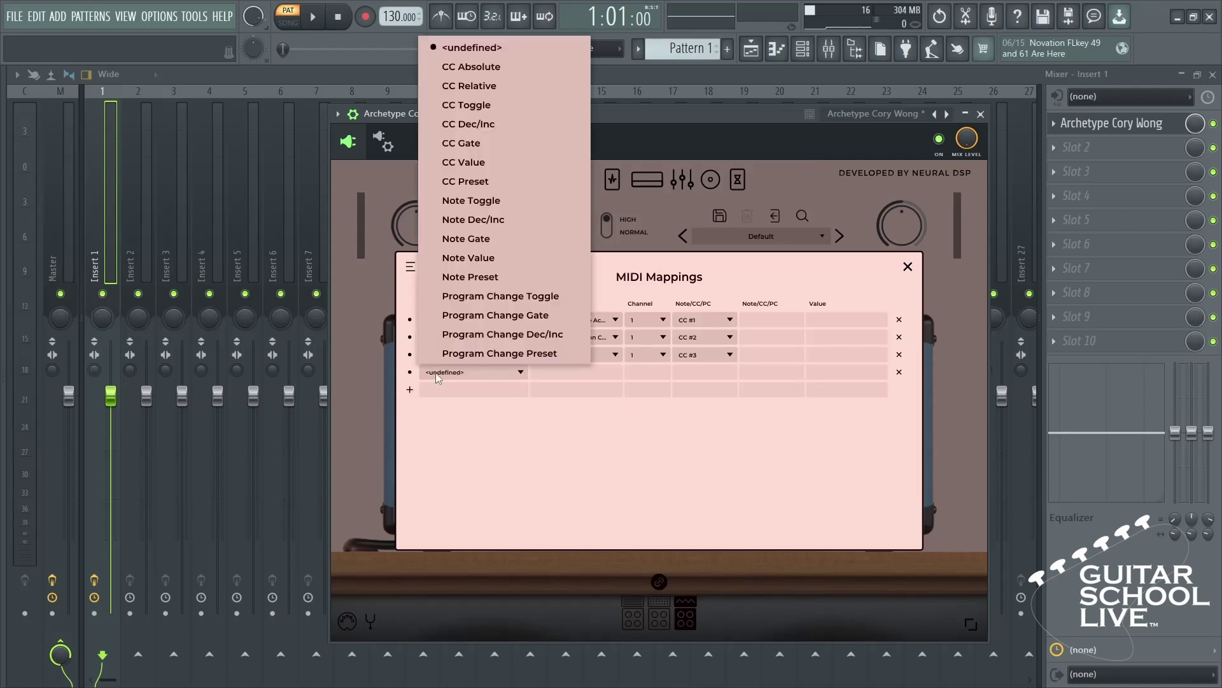
click(480, 105)
click(615, 372)
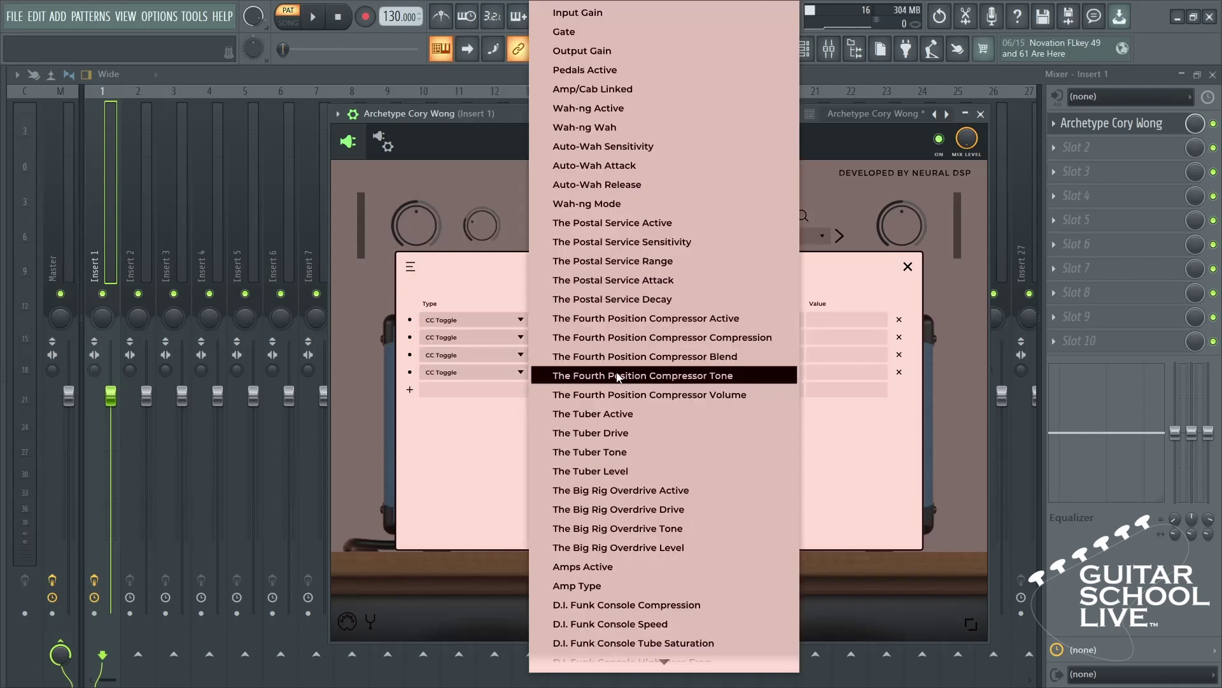
click(616, 489)
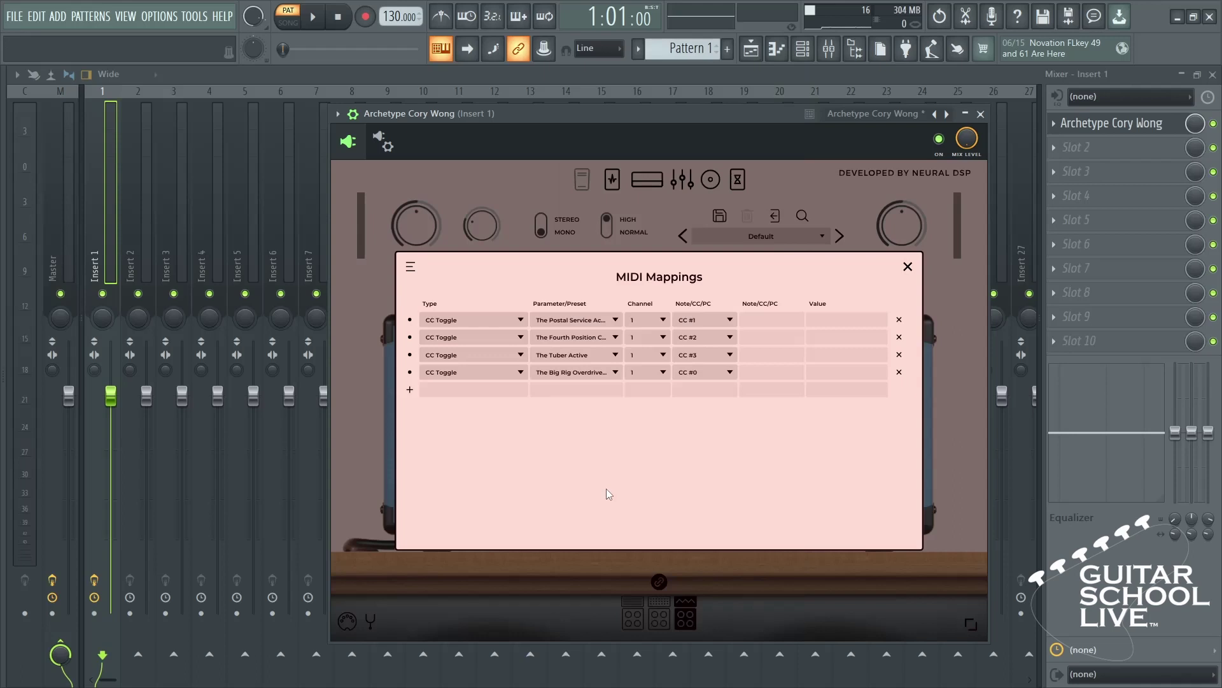
click(694, 373)
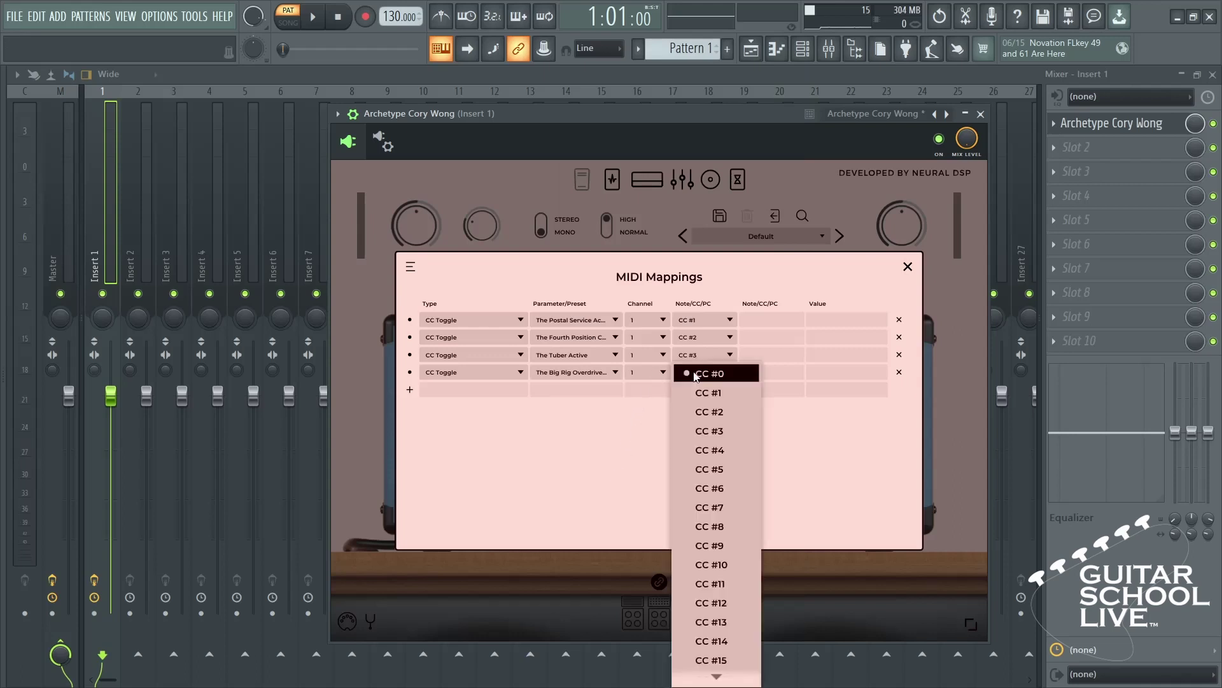
click(716, 450)
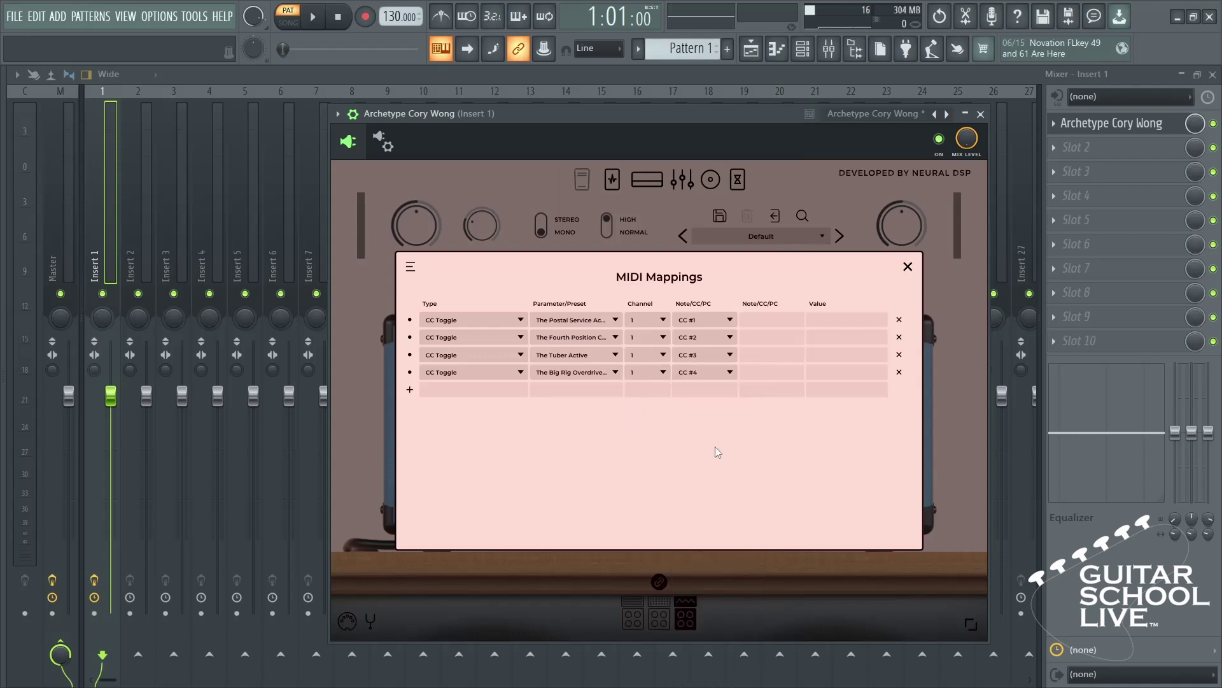
click(410, 390)
Map Program Change Presets: Clean as a whistle to PC 0 and uLTRA cLEAN to PC 1.
click(441, 390)
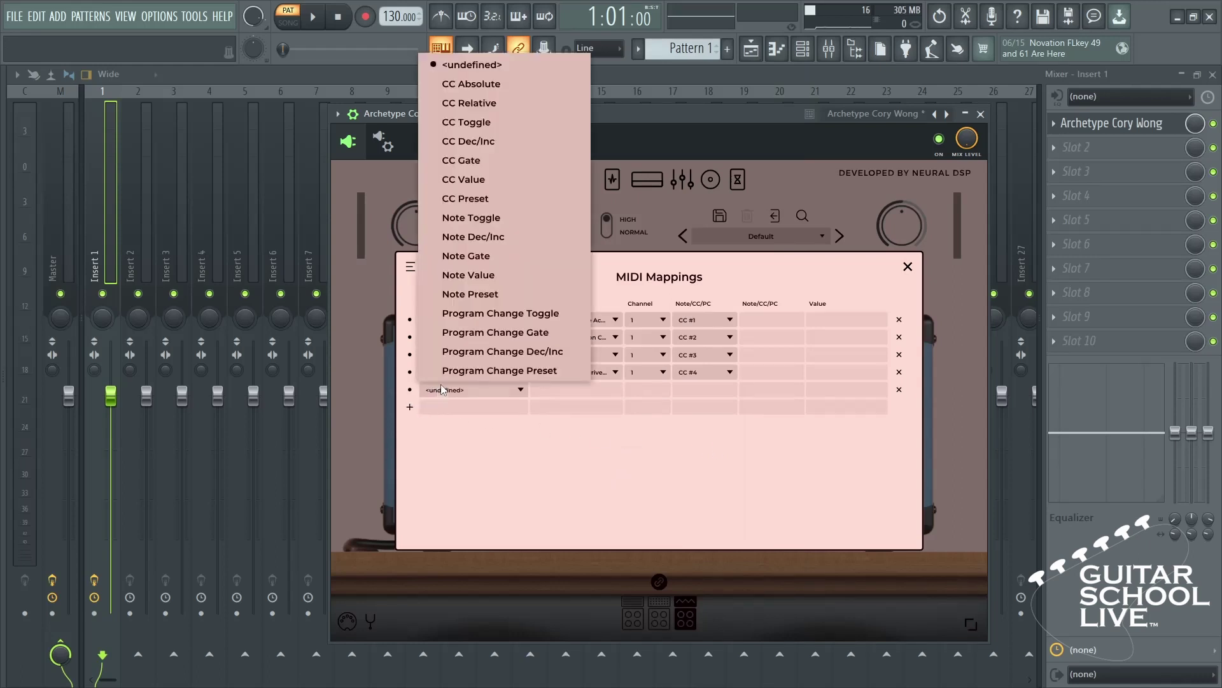
click(457, 371)
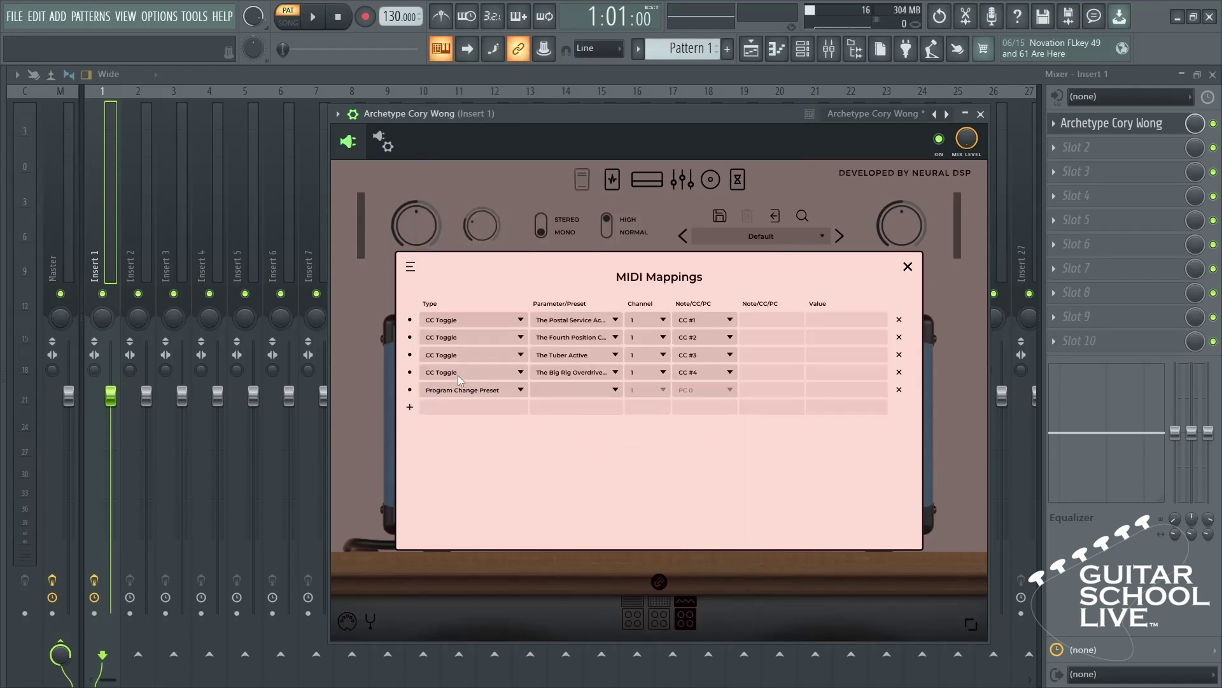
click(555, 395)
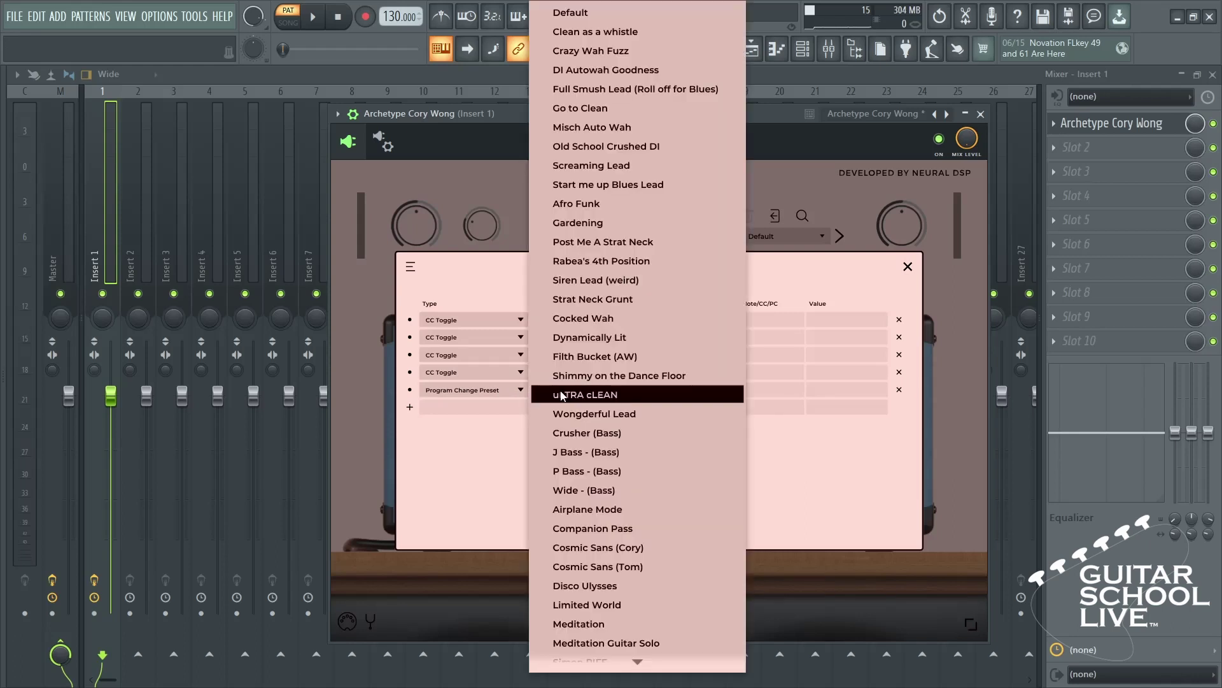
click(598, 33)
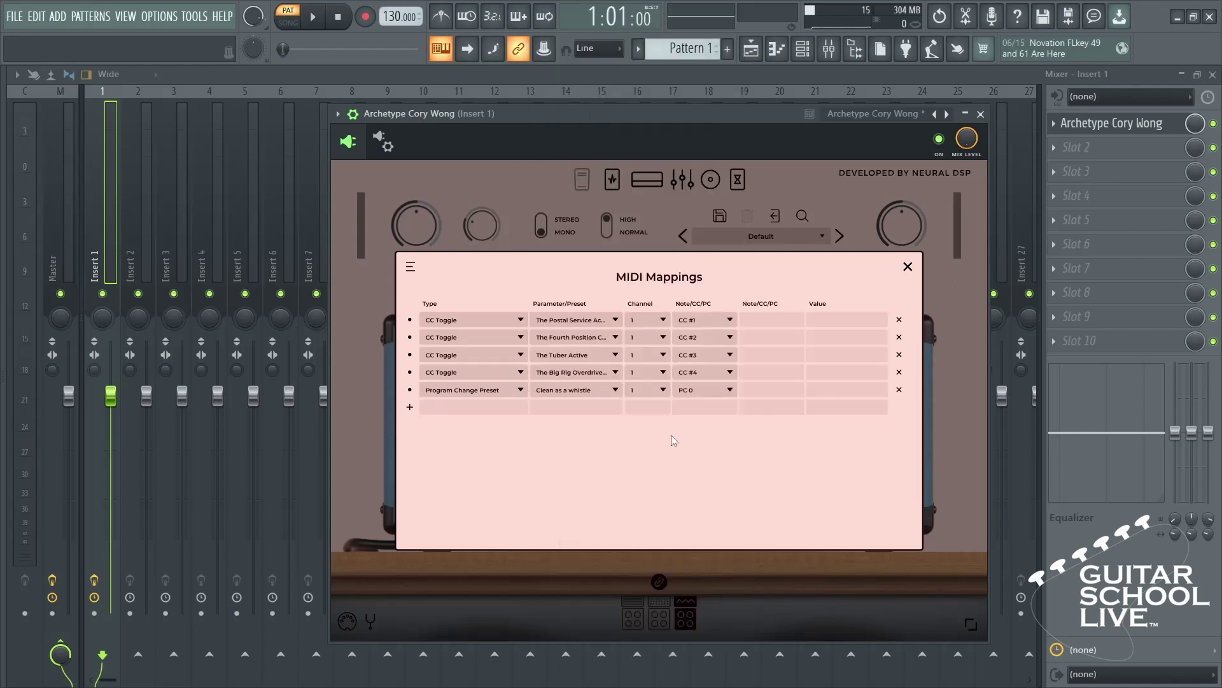
click(730, 390)
click(732, 393)
click(410, 407)
click(459, 407)
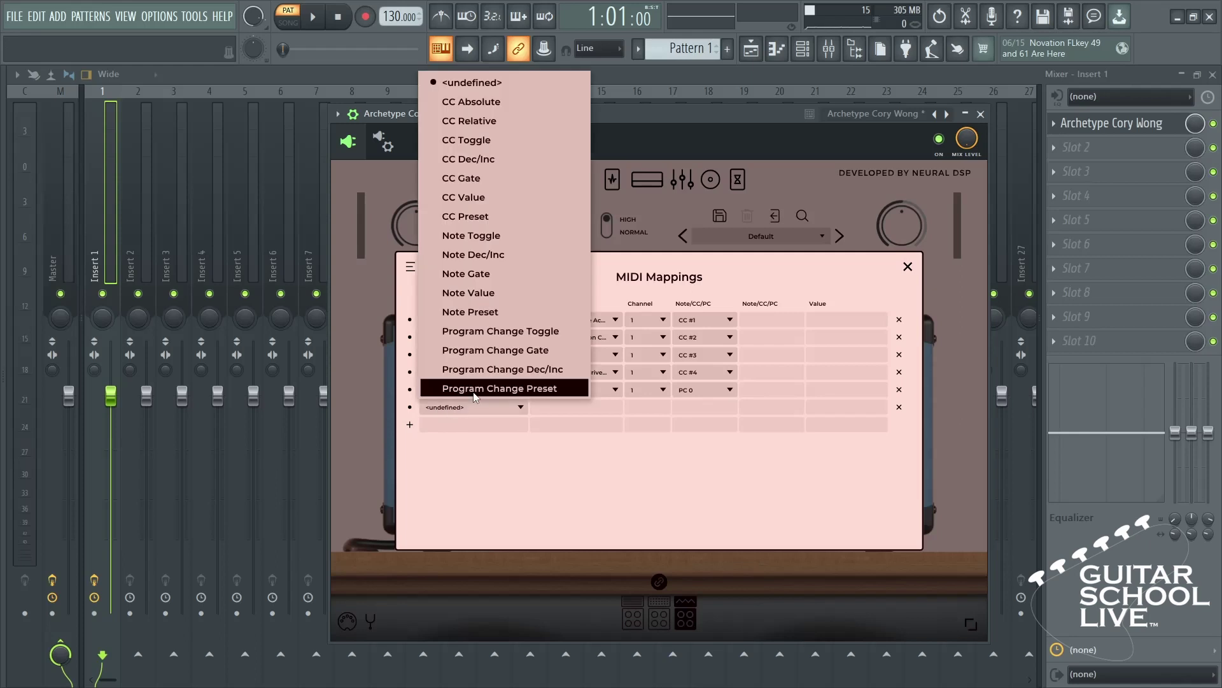
click(472, 391)
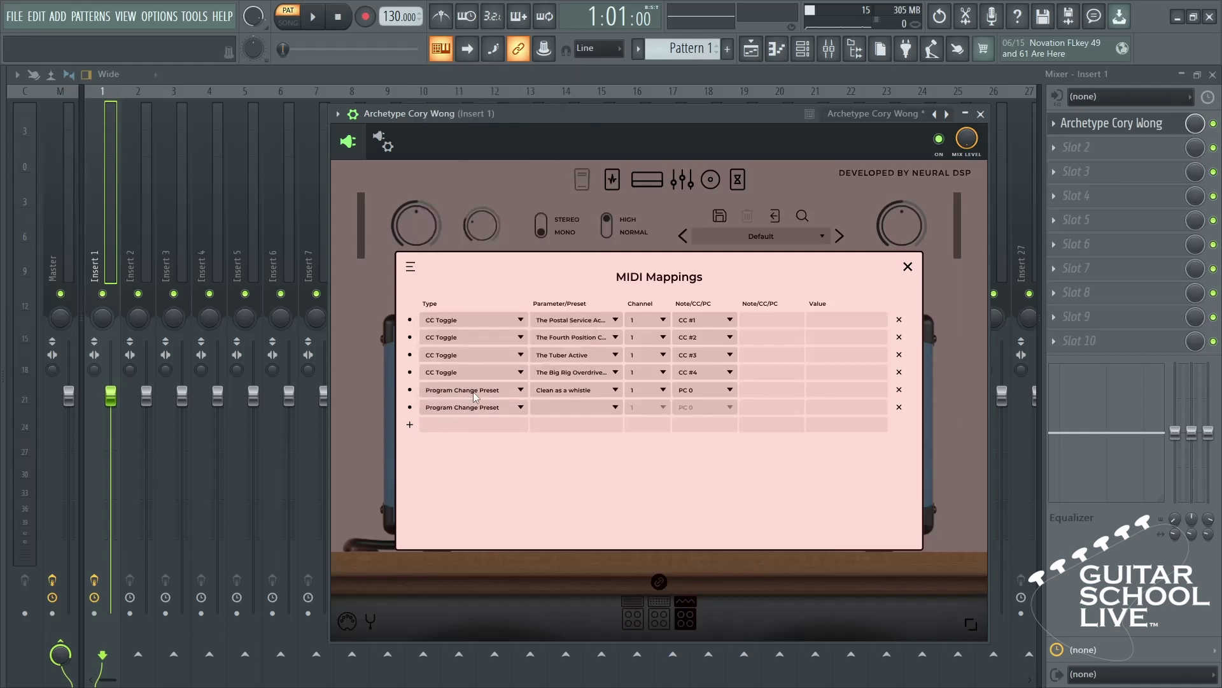
click(583, 407)
click(586, 394)
click(695, 410)
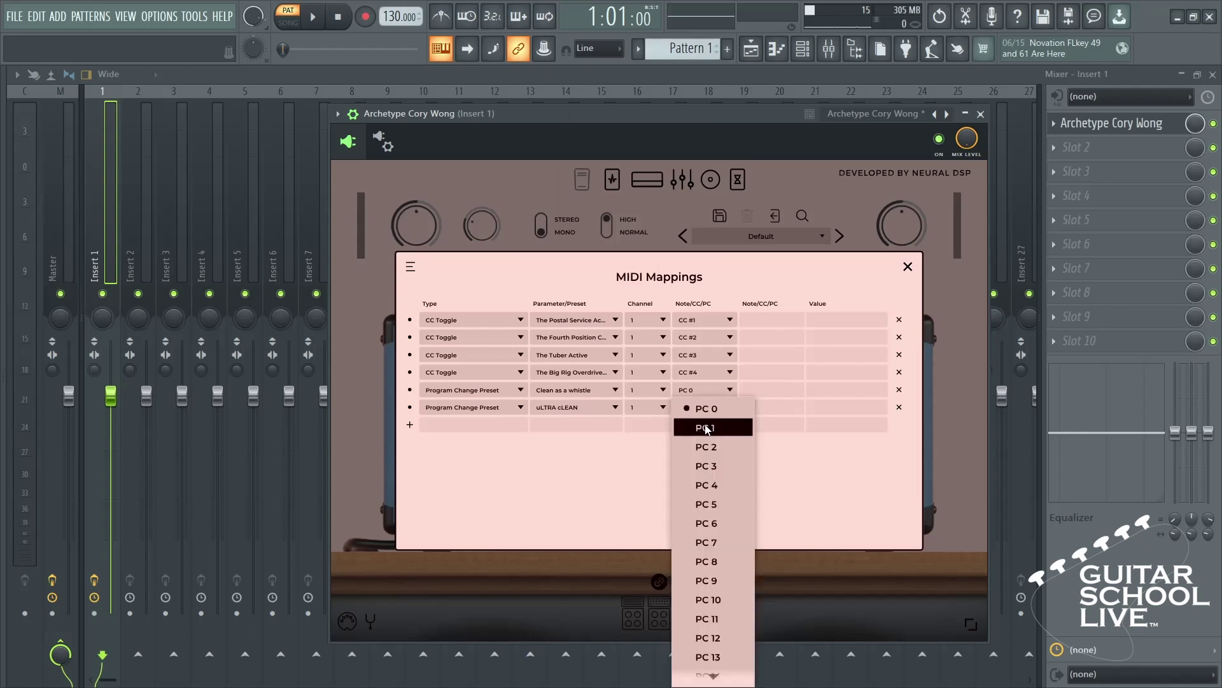
click(706, 427)
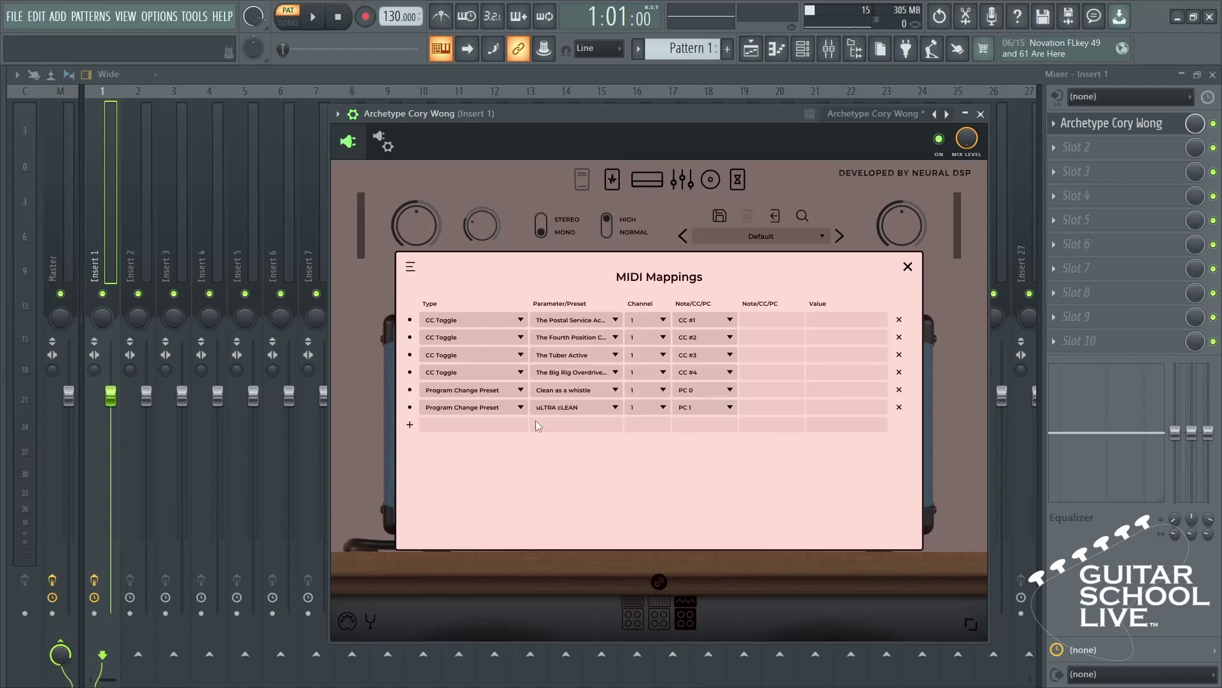
Map Cocked Wah to PC 2 and Airplane Mode to PC 3, then close the mappings.
click(409, 425)
click(439, 425)
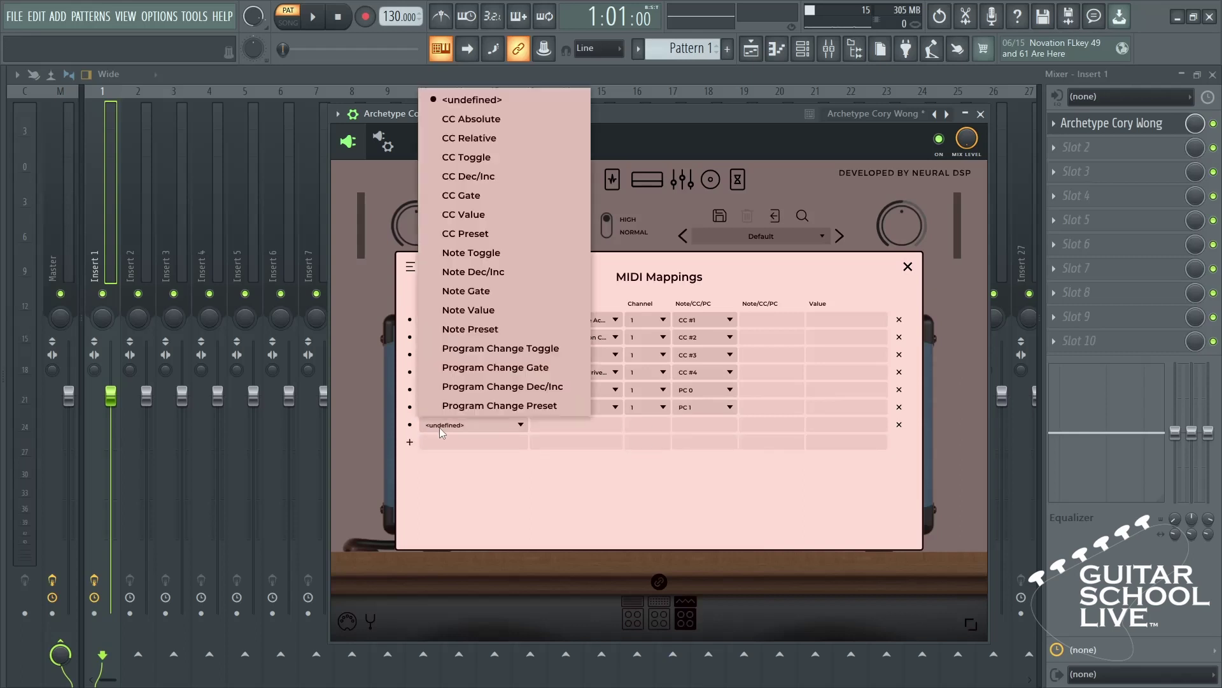
click(464, 407)
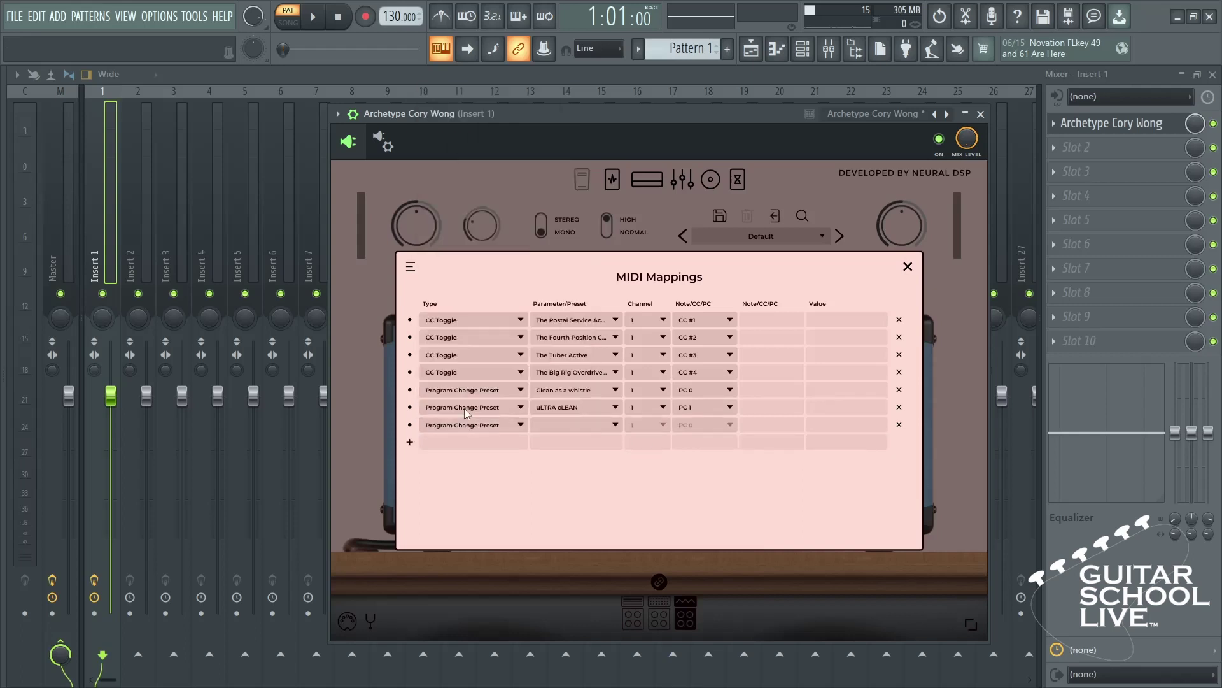
click(569, 425)
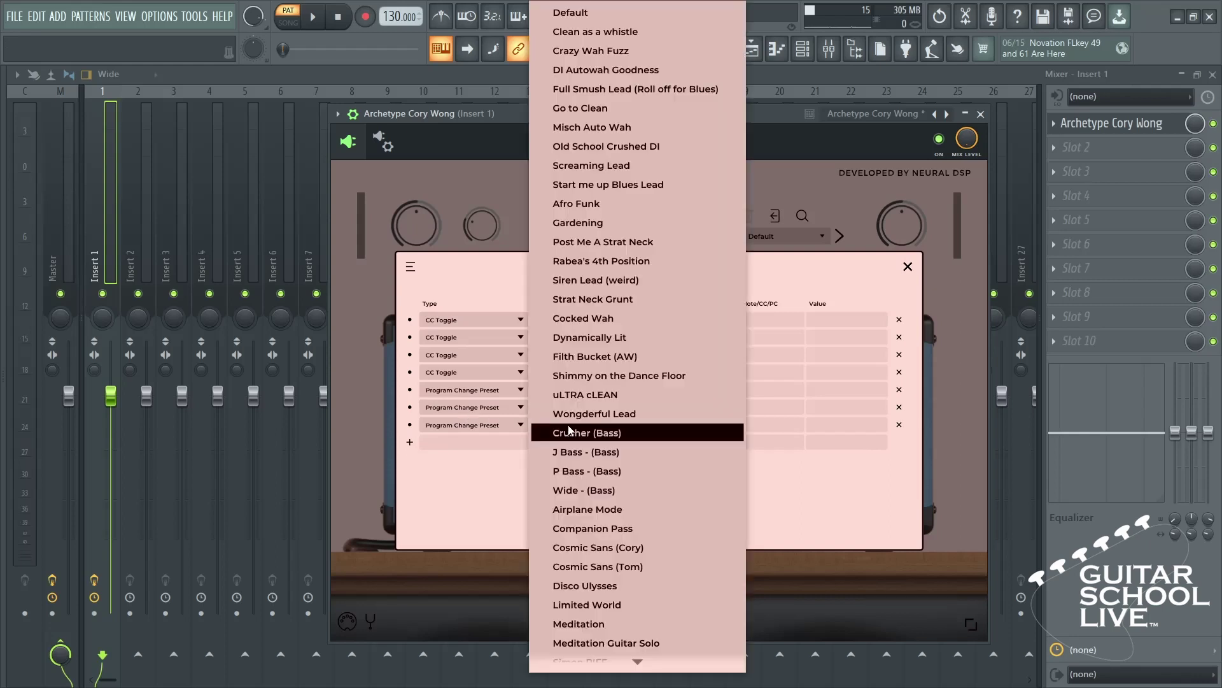
click(590, 319)
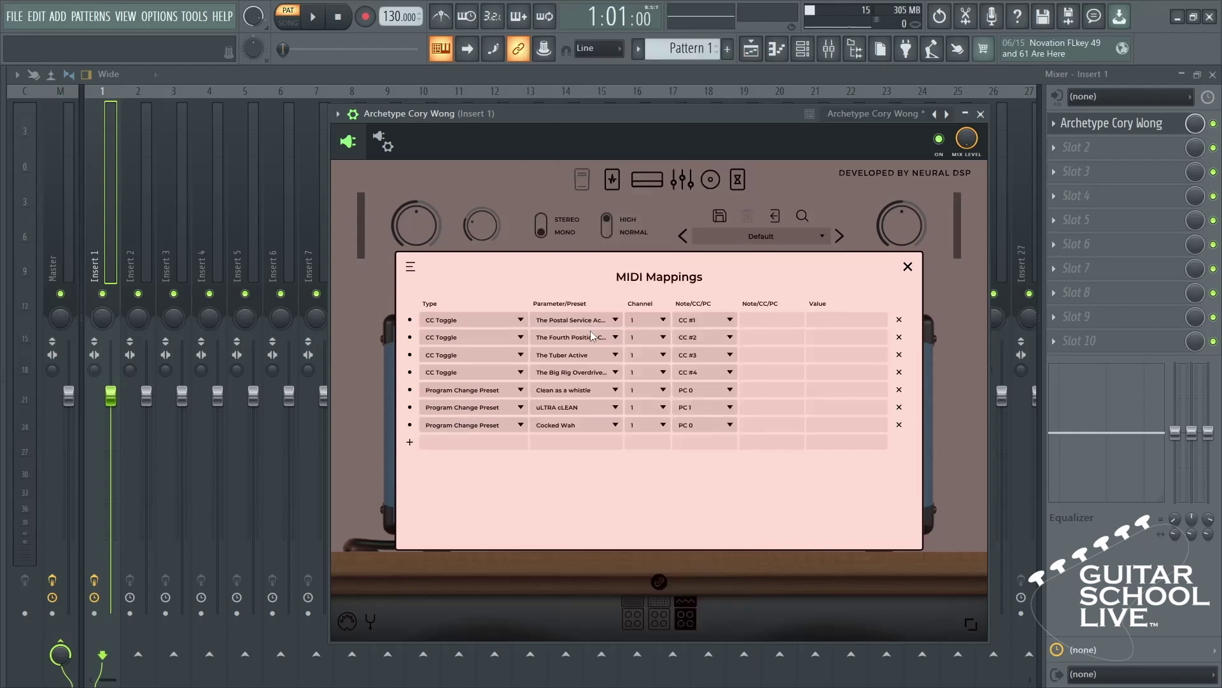
click(711, 427)
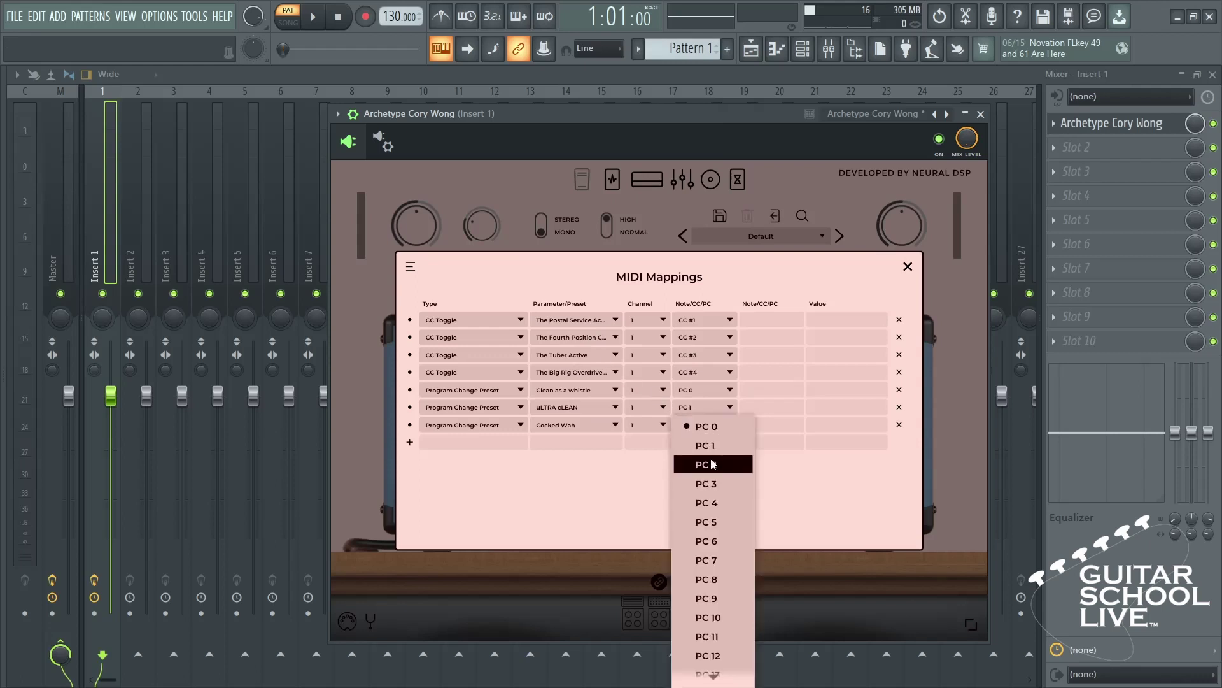
click(711, 464)
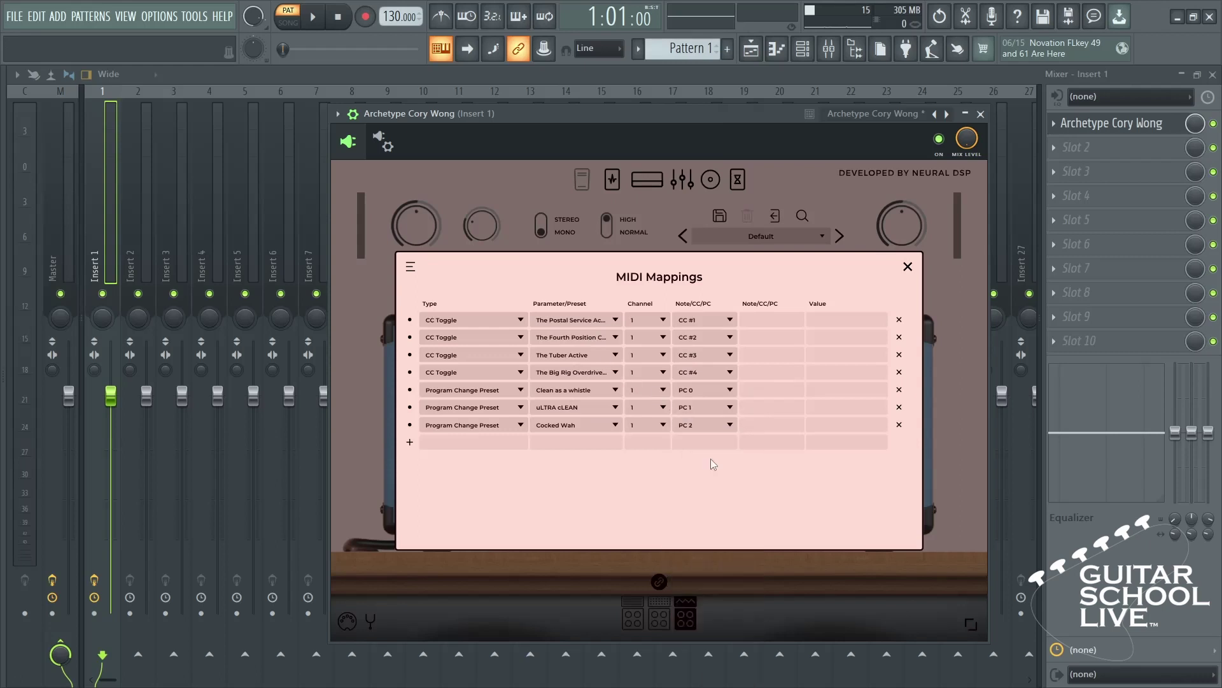
click(407, 445)
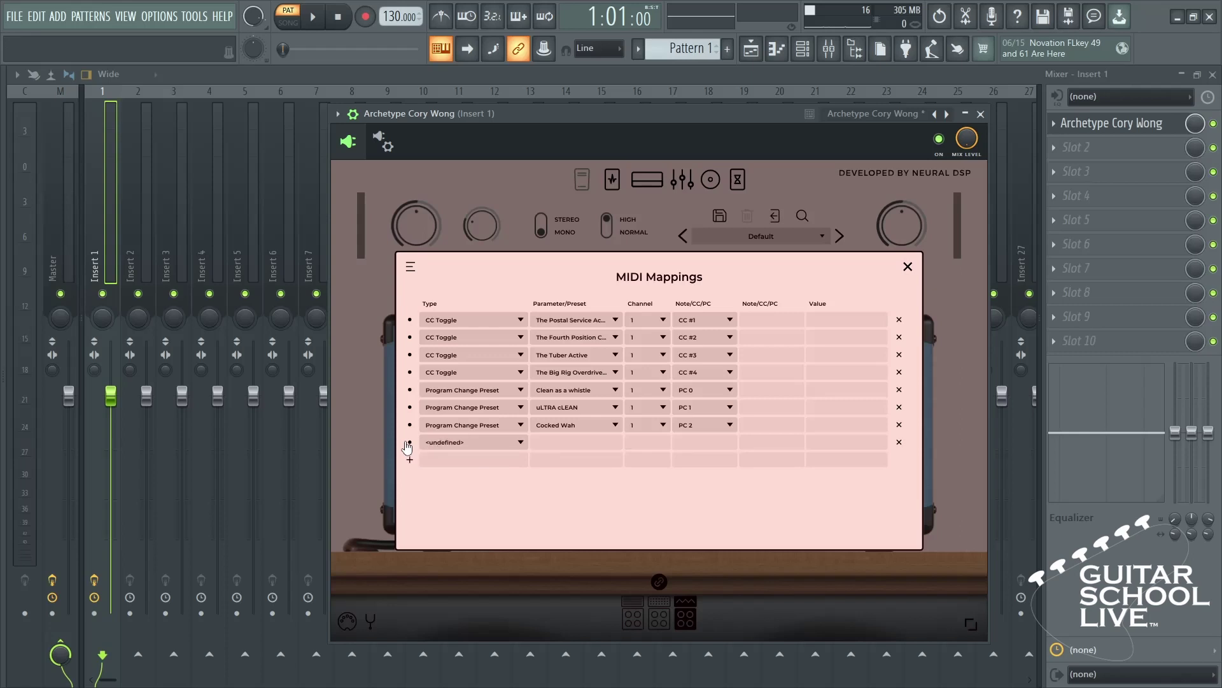
click(447, 444)
click(465, 424)
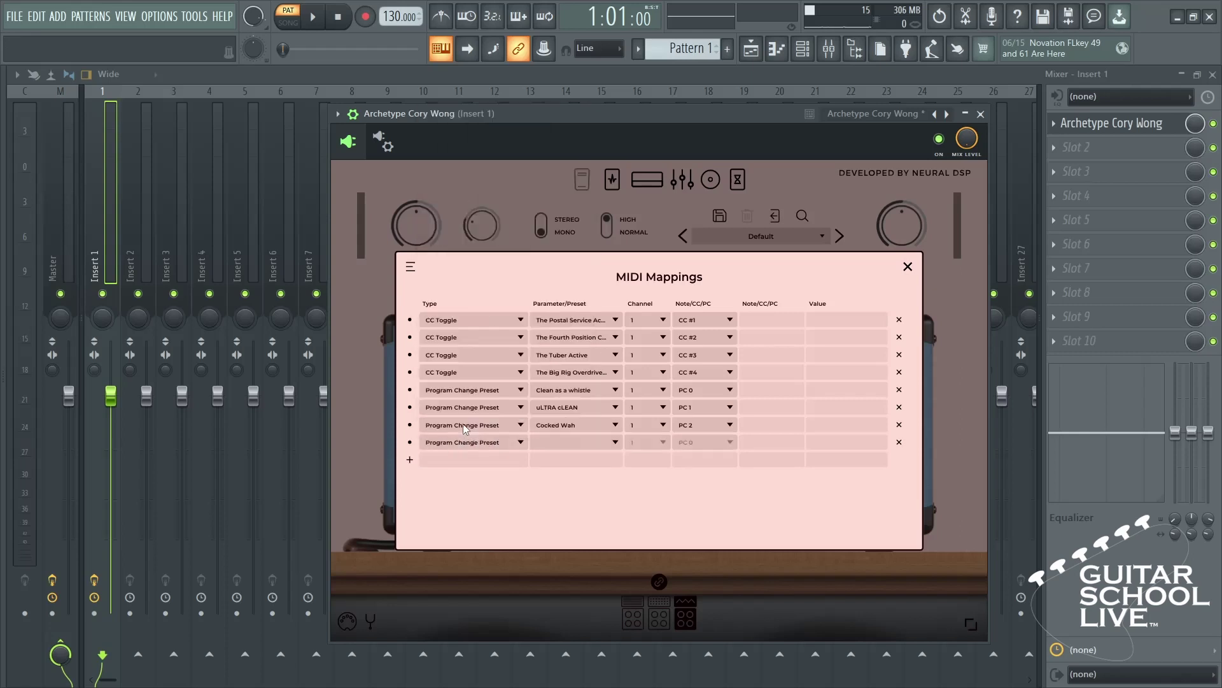
click(542, 442)
click(568, 509)
click(695, 442)
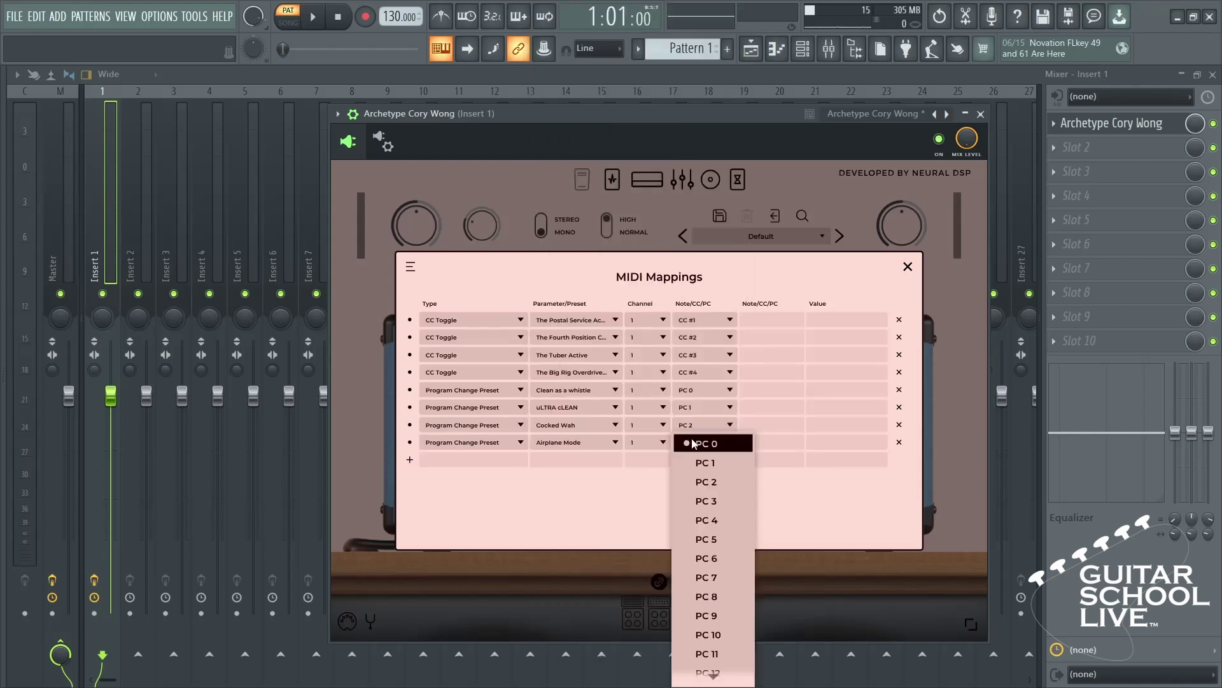
click(714, 502)
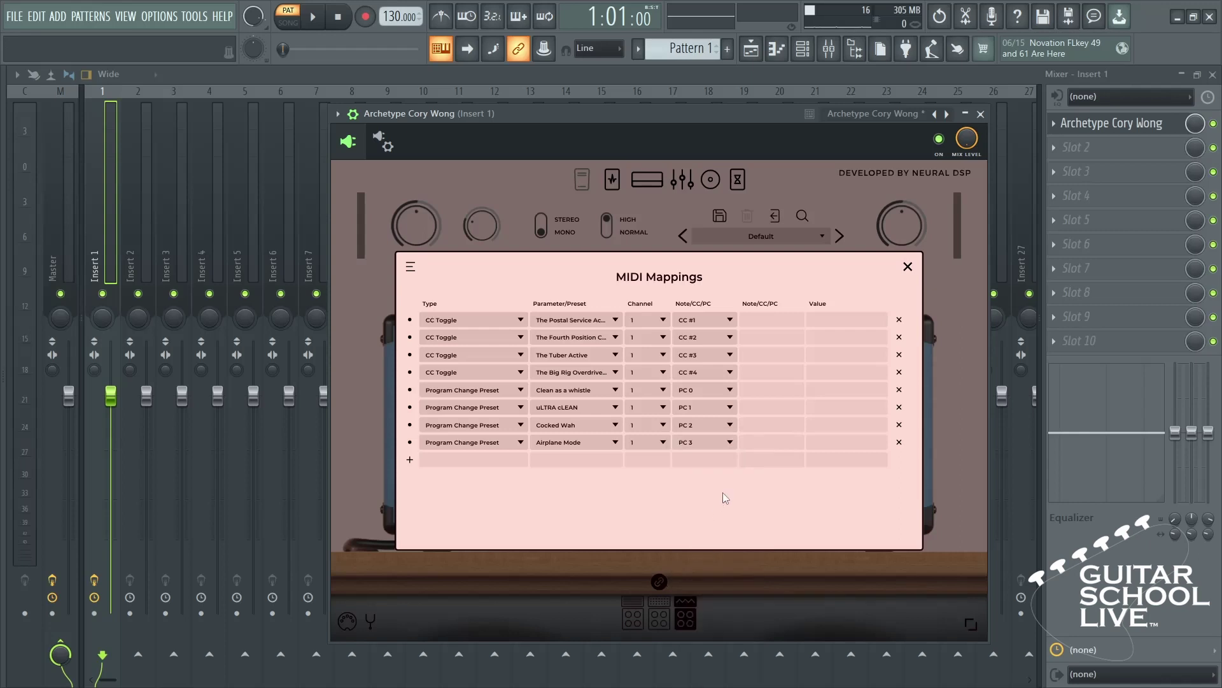
click(908, 266)
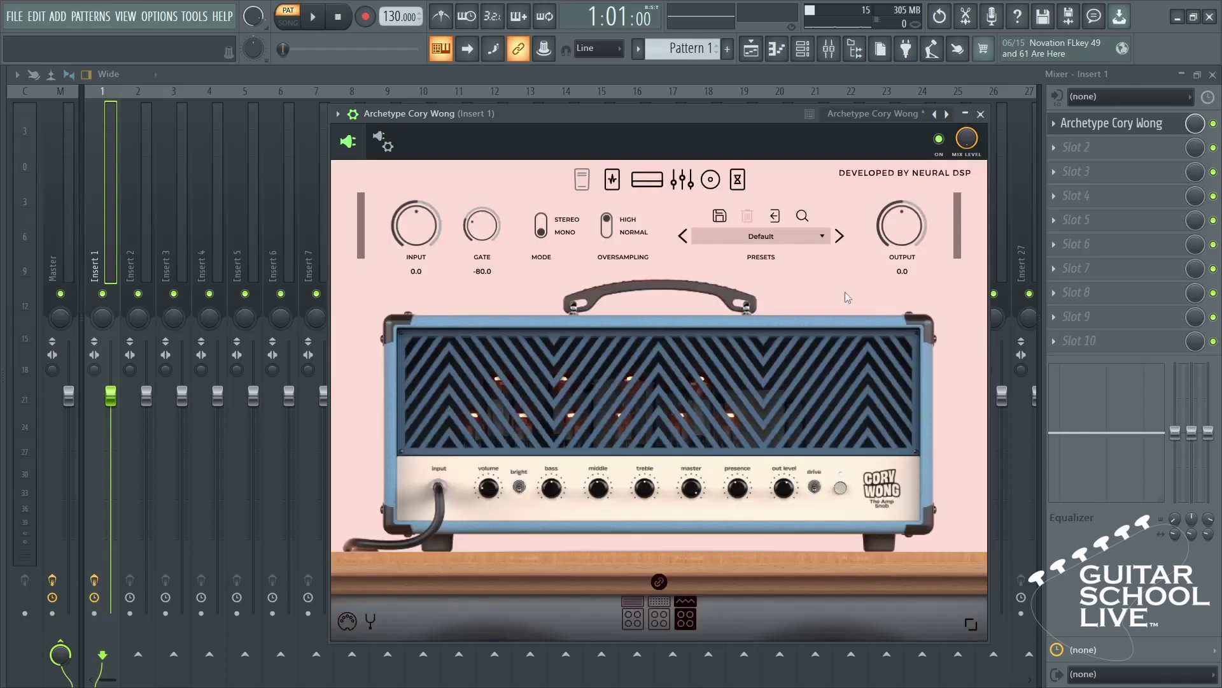
Switch Archetype Cory Wong to the four-pedal board view on the Airplane Mode preset.
click(613, 184)
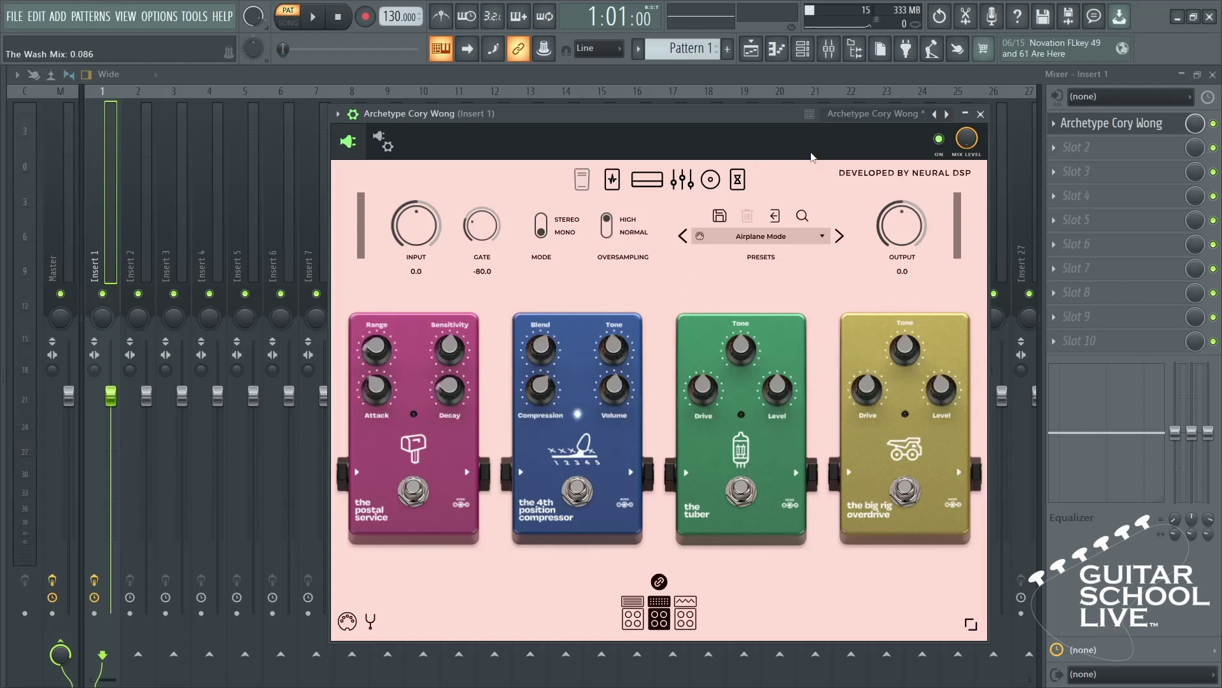
Run MIDI Learn on the INPUT gain knob, bringing input gain from 0.0 to 14.2.
right_click(422, 221)
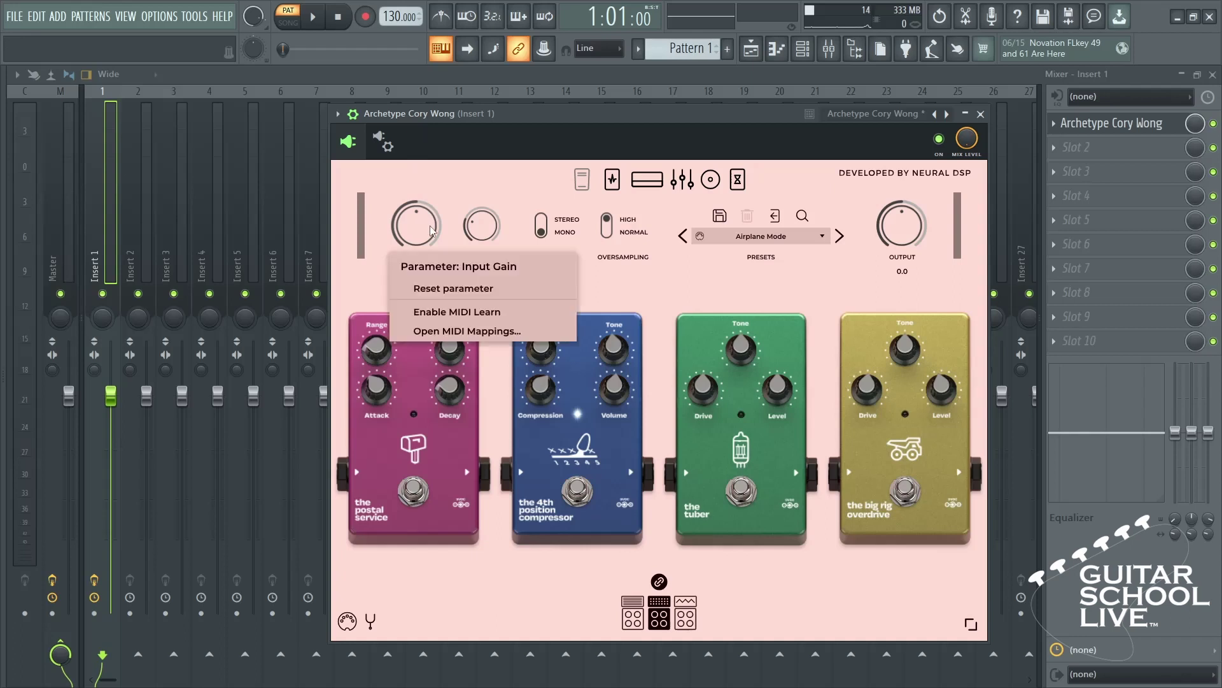
click(453, 309)
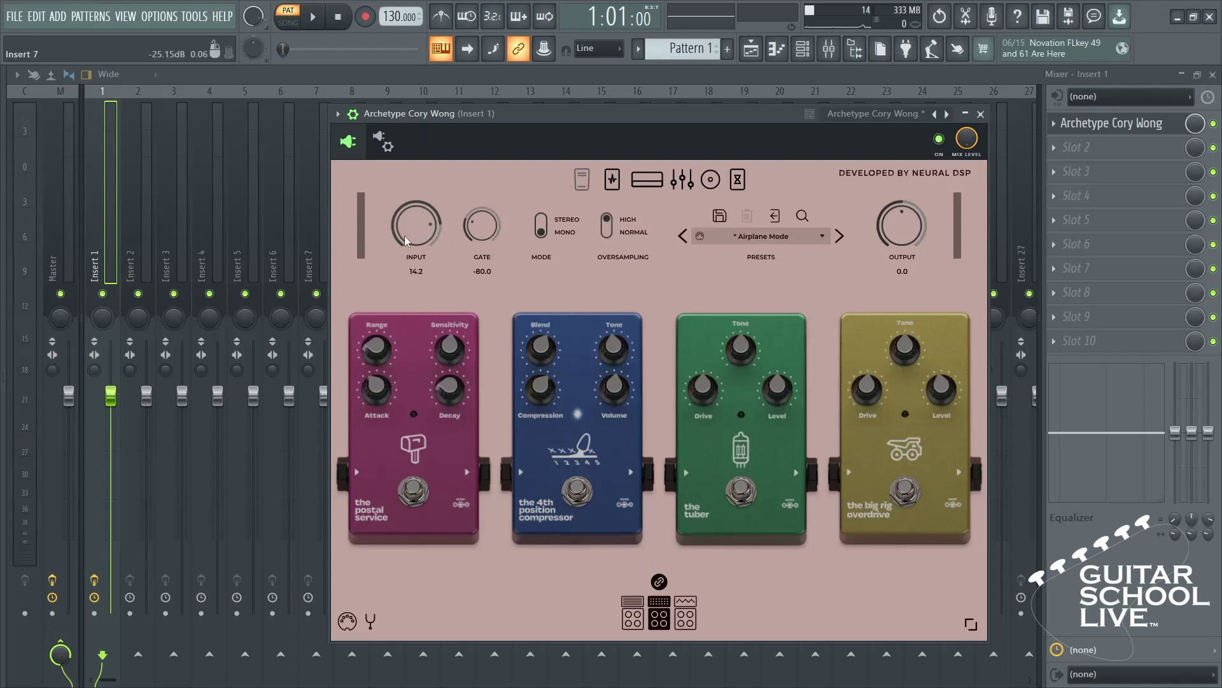
right_click(404, 235)
click(463, 338)
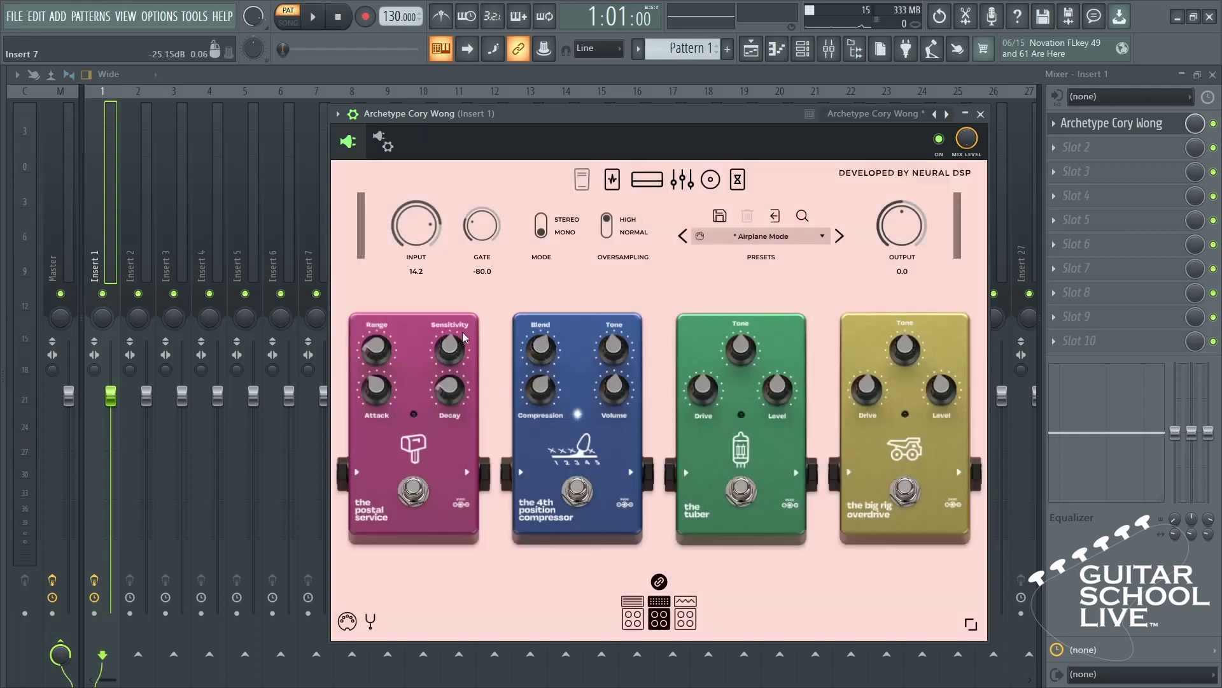